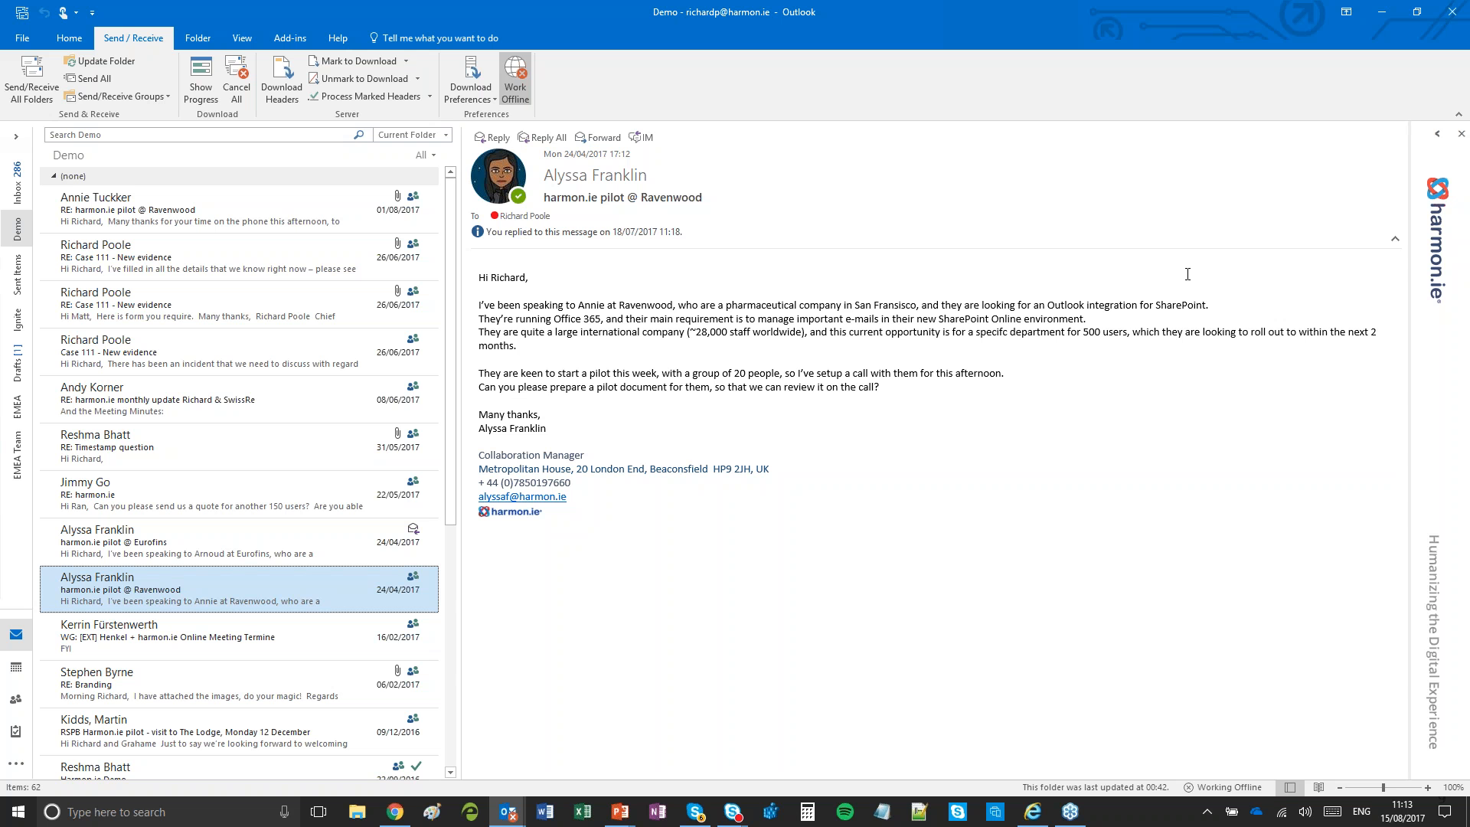
Step: Expand the harmon.ie sidebar for the Ravenwood pilot email and check which services its updates can be filtered by
left_click(1438, 133)
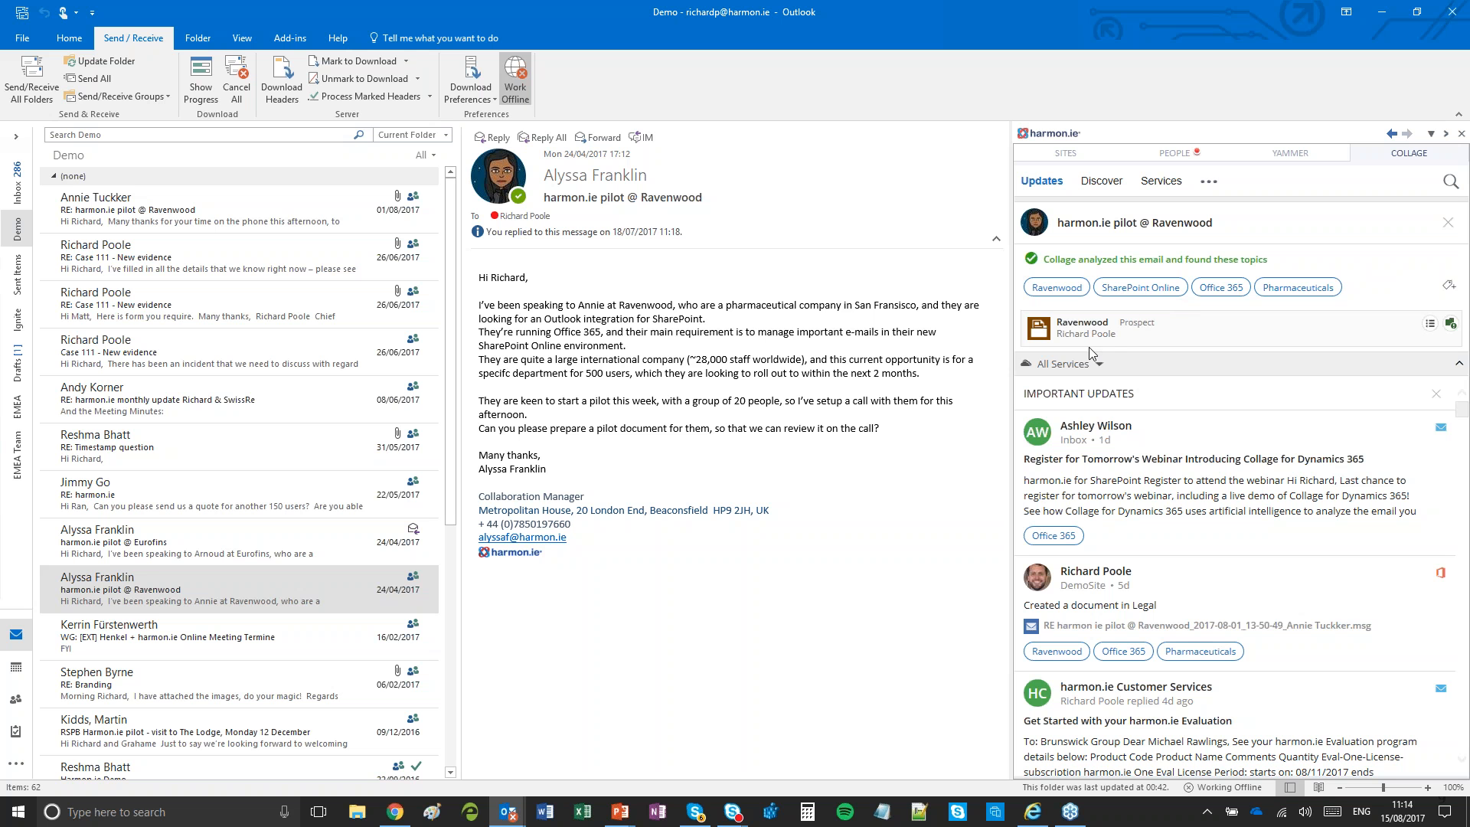
left_click(1099, 363)
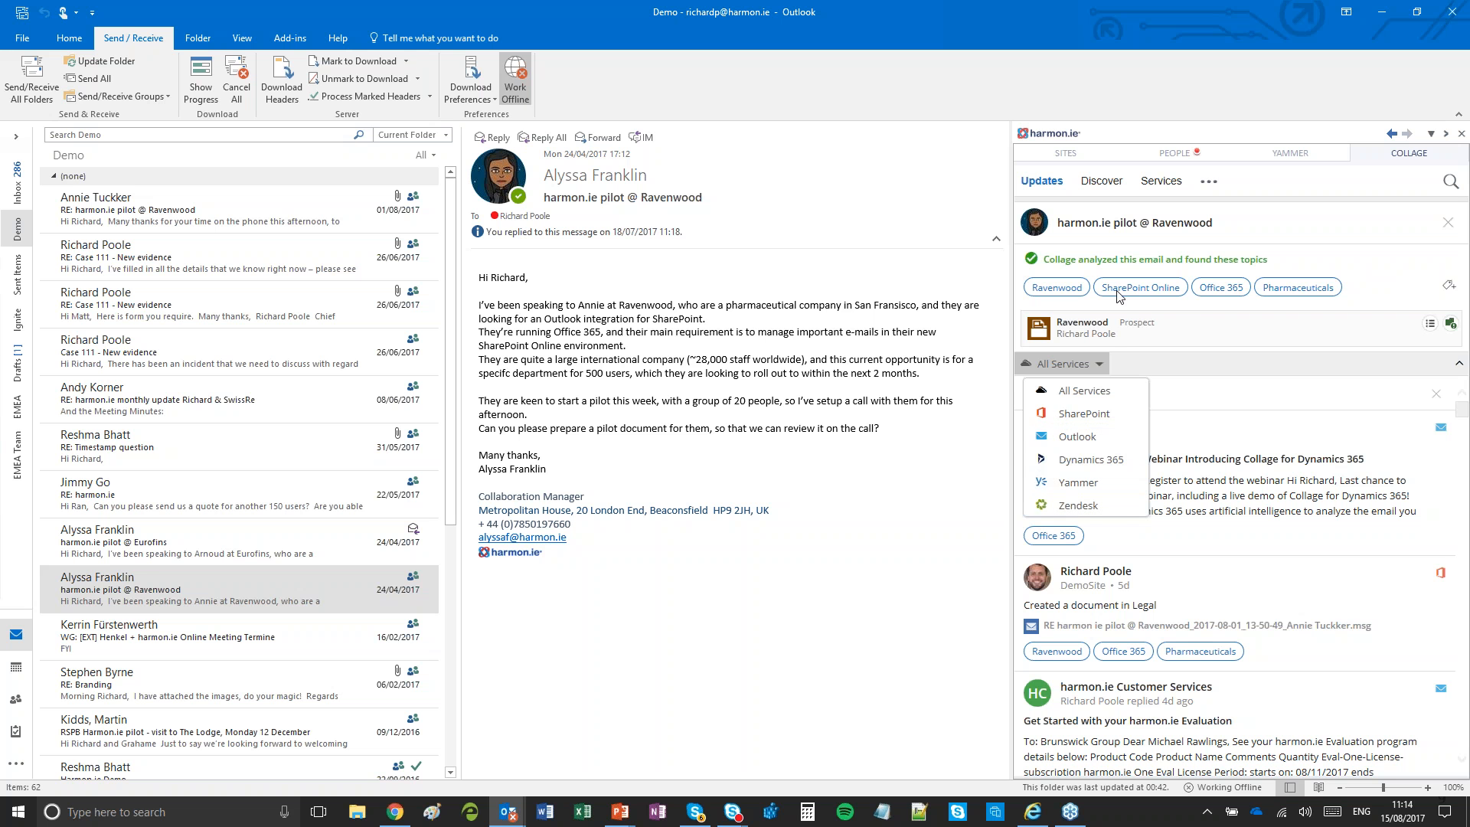
left_click(1379, 288)
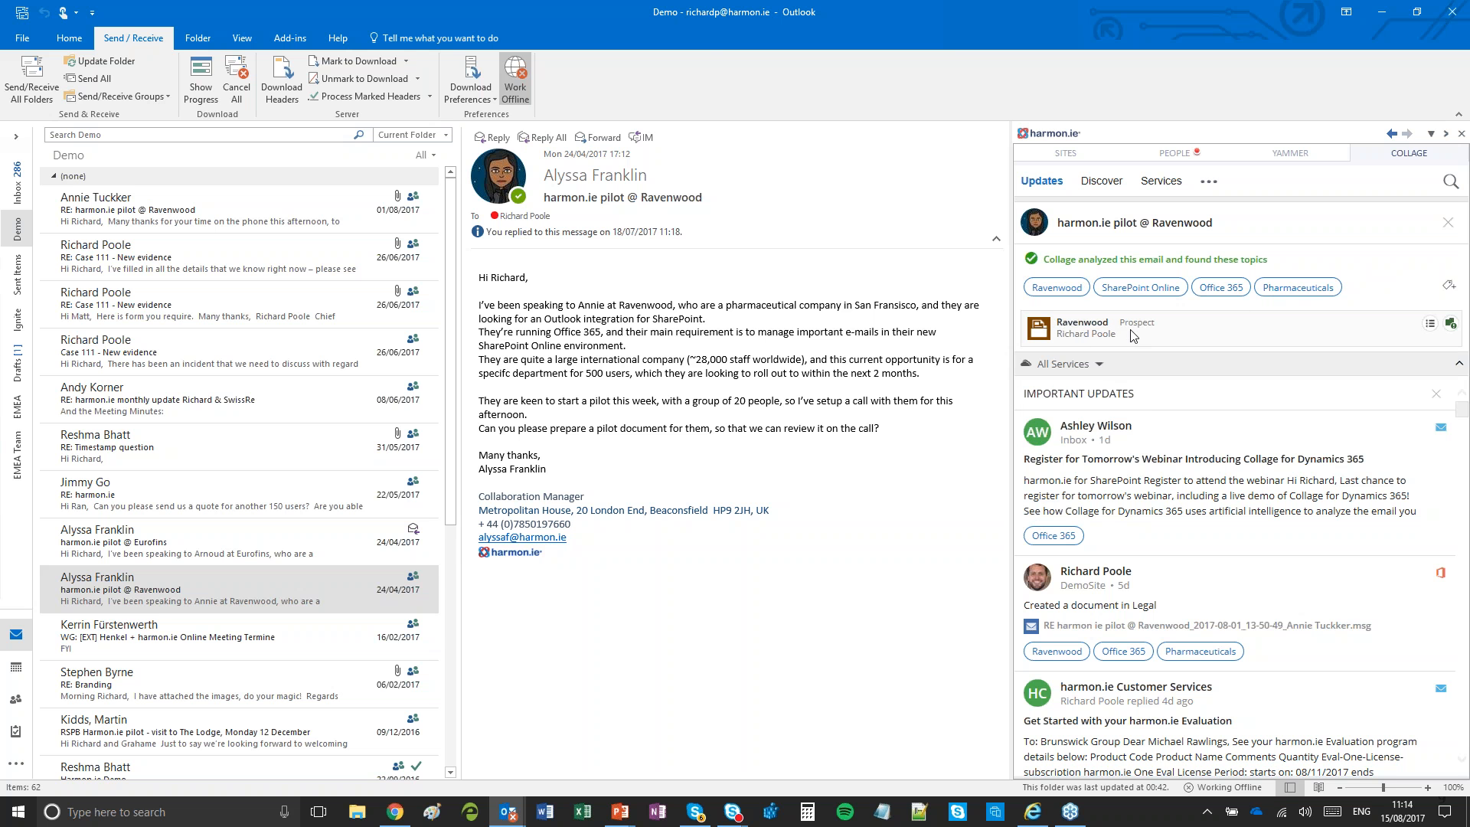
Step: Review the Ravenwood prospect's account details from its card and close them
left_click(1429, 327)
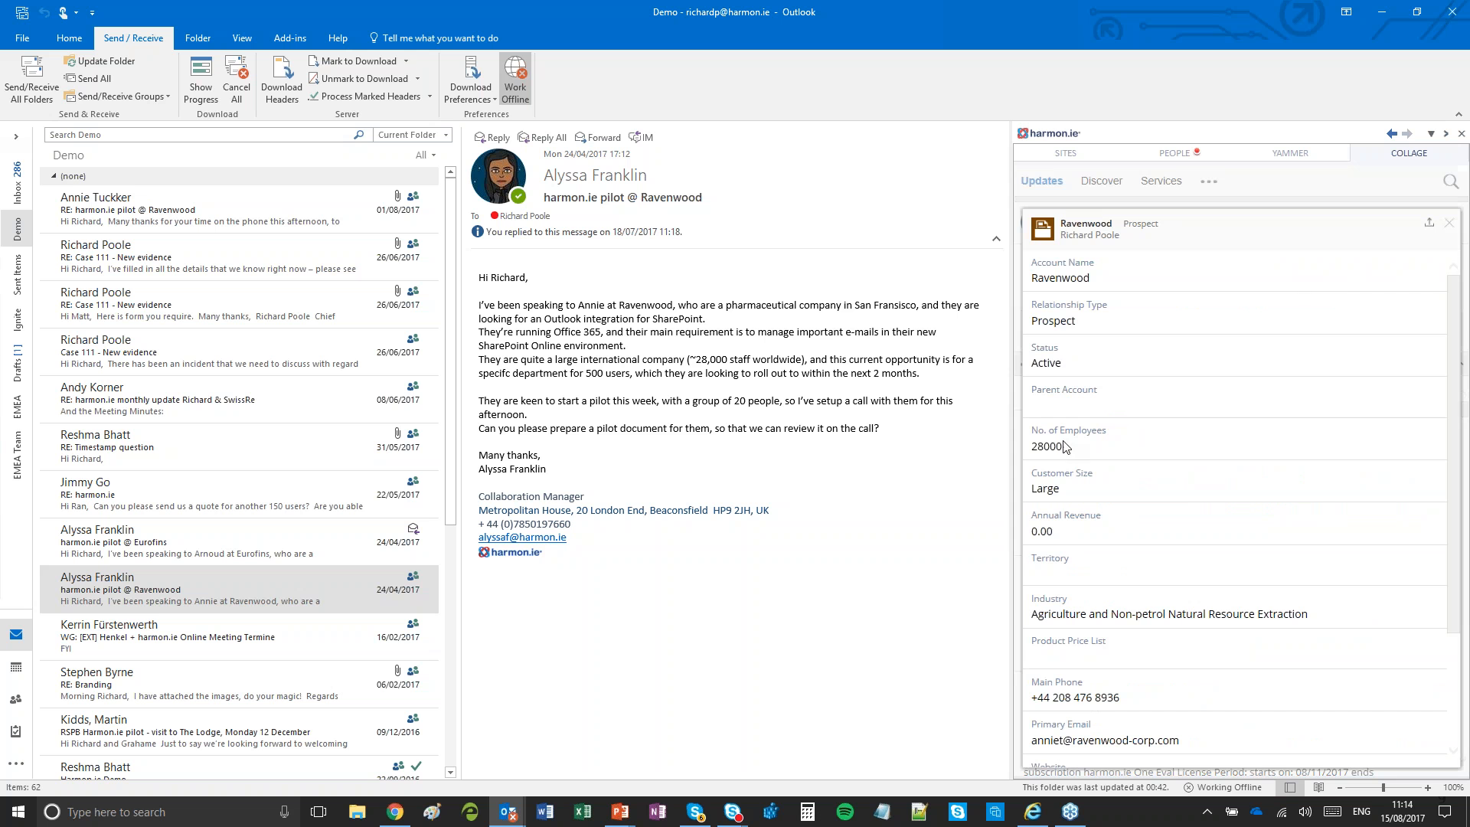
scroll(1172, 551, "down", 2)
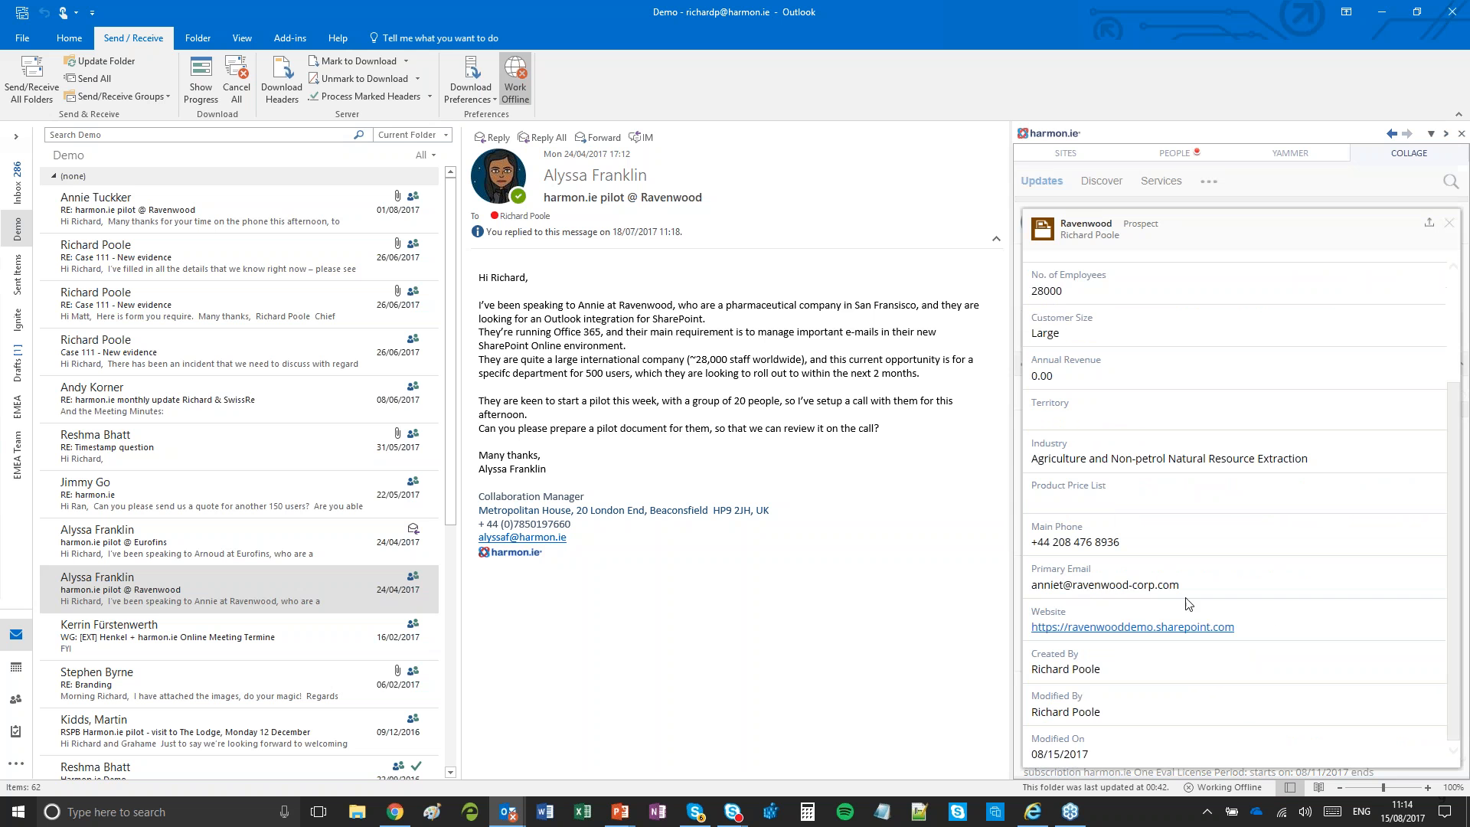
scroll(1253, 604, "up", 2)
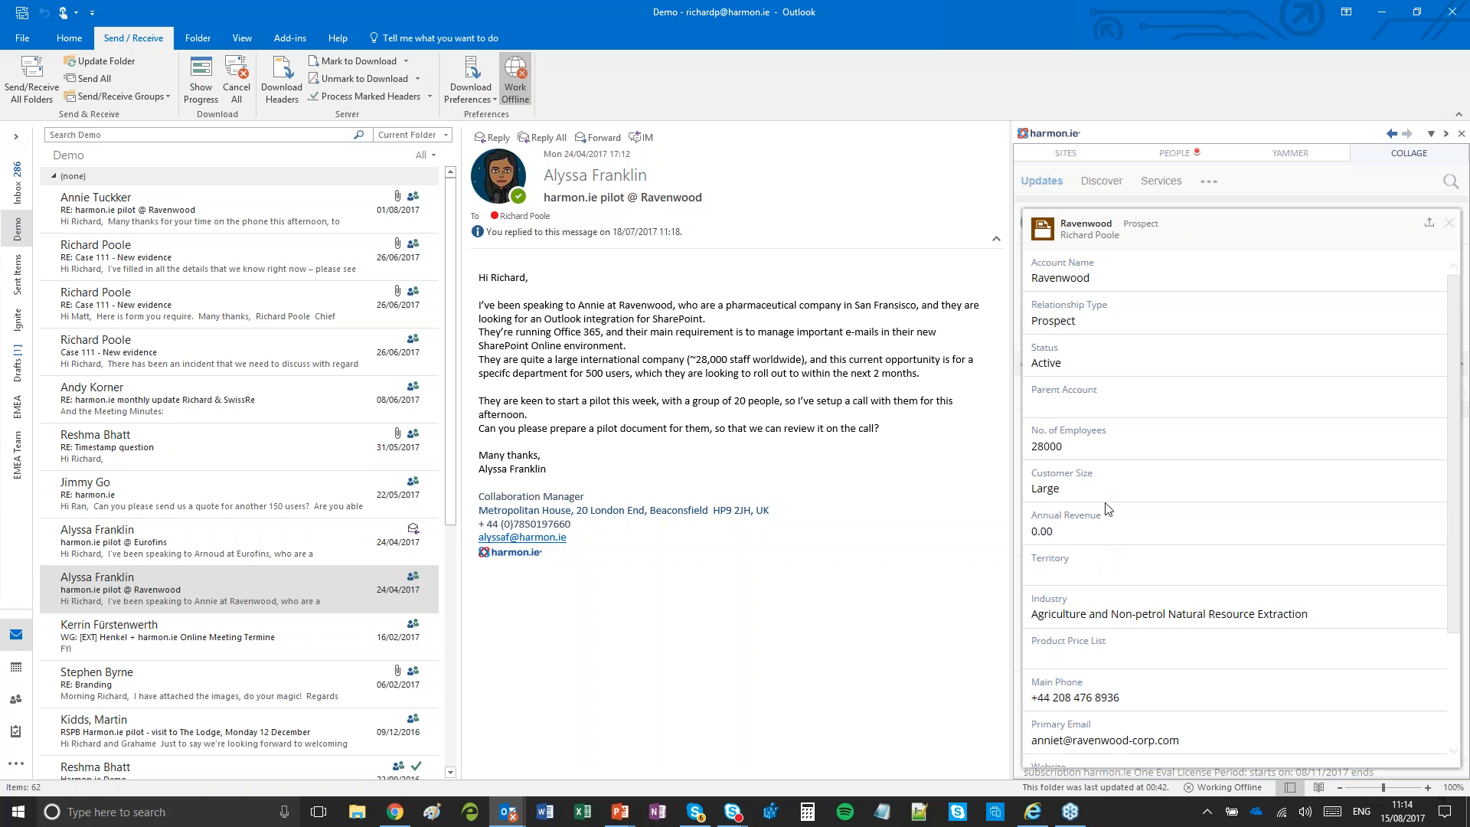
scroll(1108, 509, "down", 1)
scroll(1108, 510, "down", 1)
scroll(1108, 510, "down", 1)
scroll(1151, 670, "up", 2)
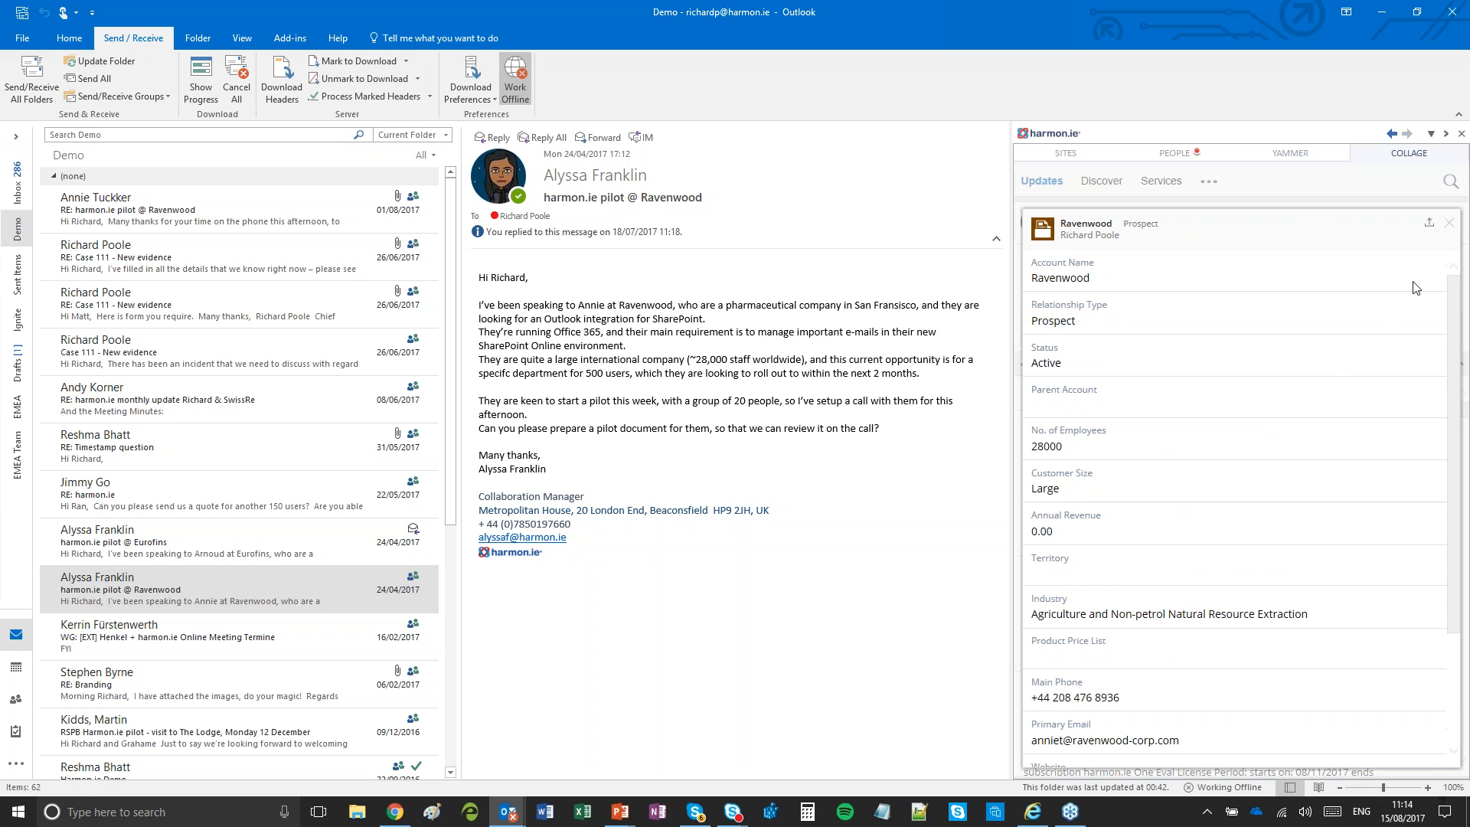
left_click(1449, 225)
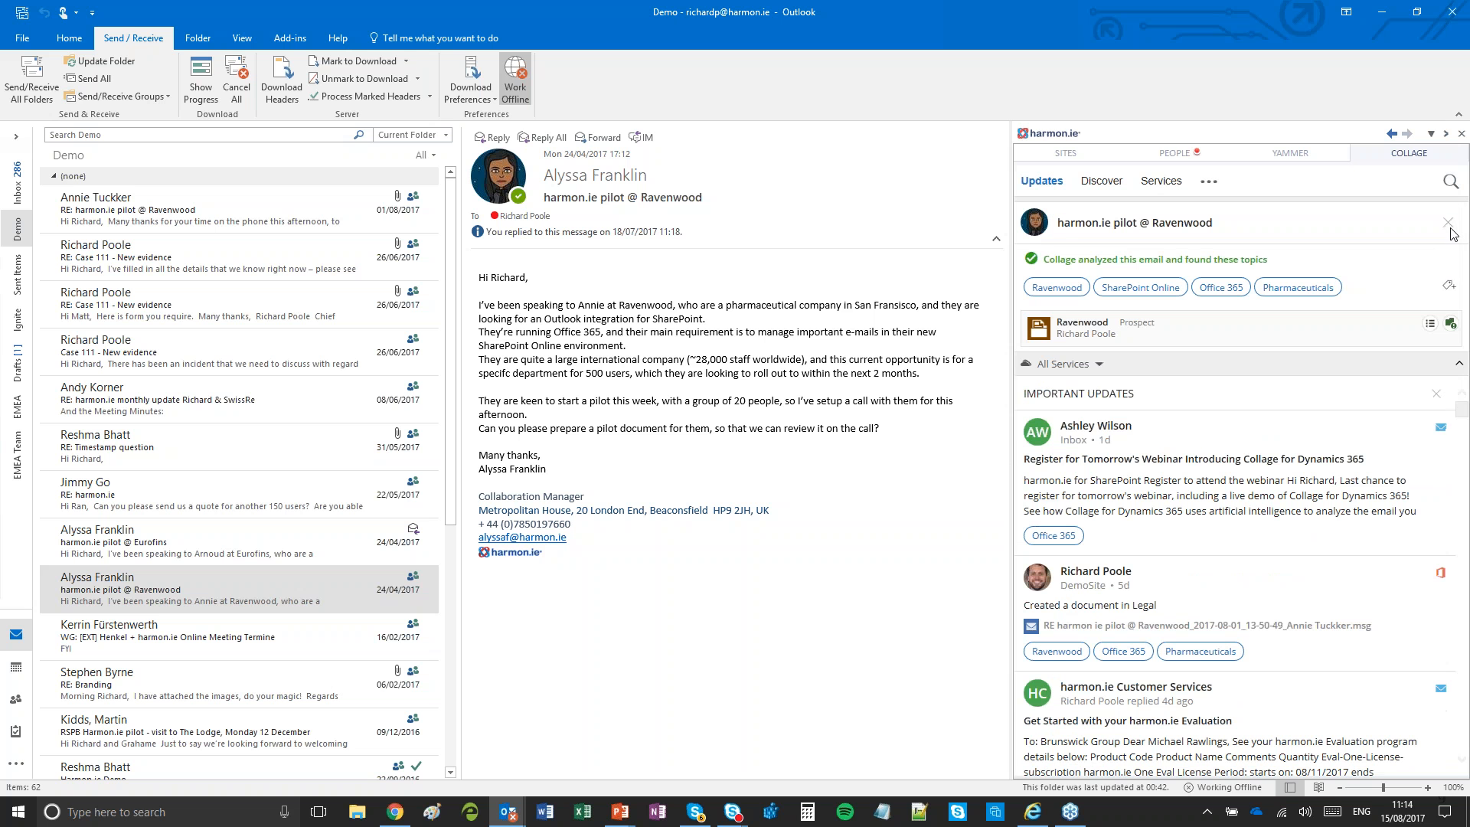
Step: View Ravenwood's important opportunities and examine its full account record in Dynamics 365, returning to the email's topics and updates
left_click(1451, 330)
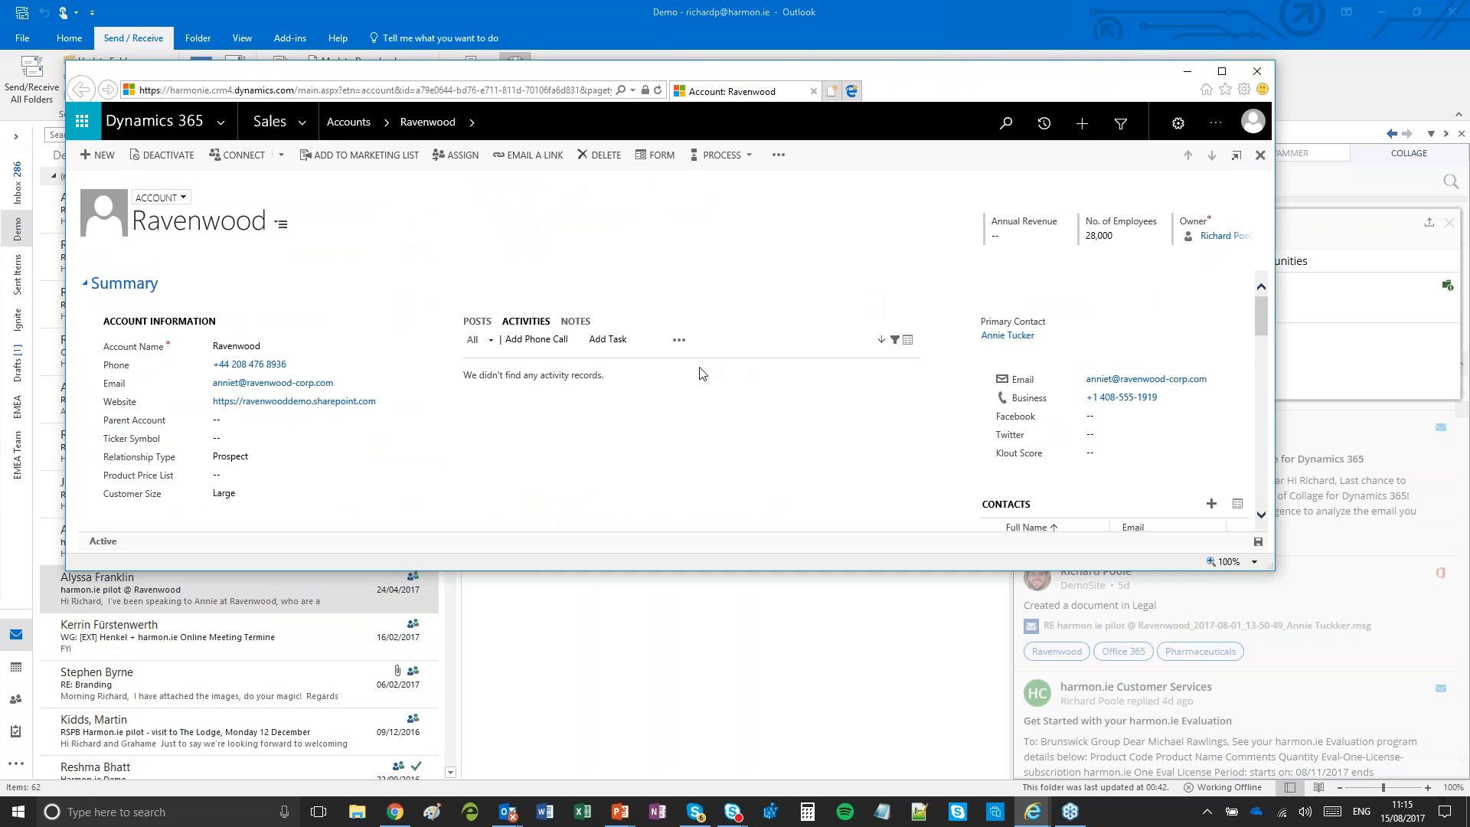
scroll(663, 360, "down", 2)
scroll(663, 360, "up", 3)
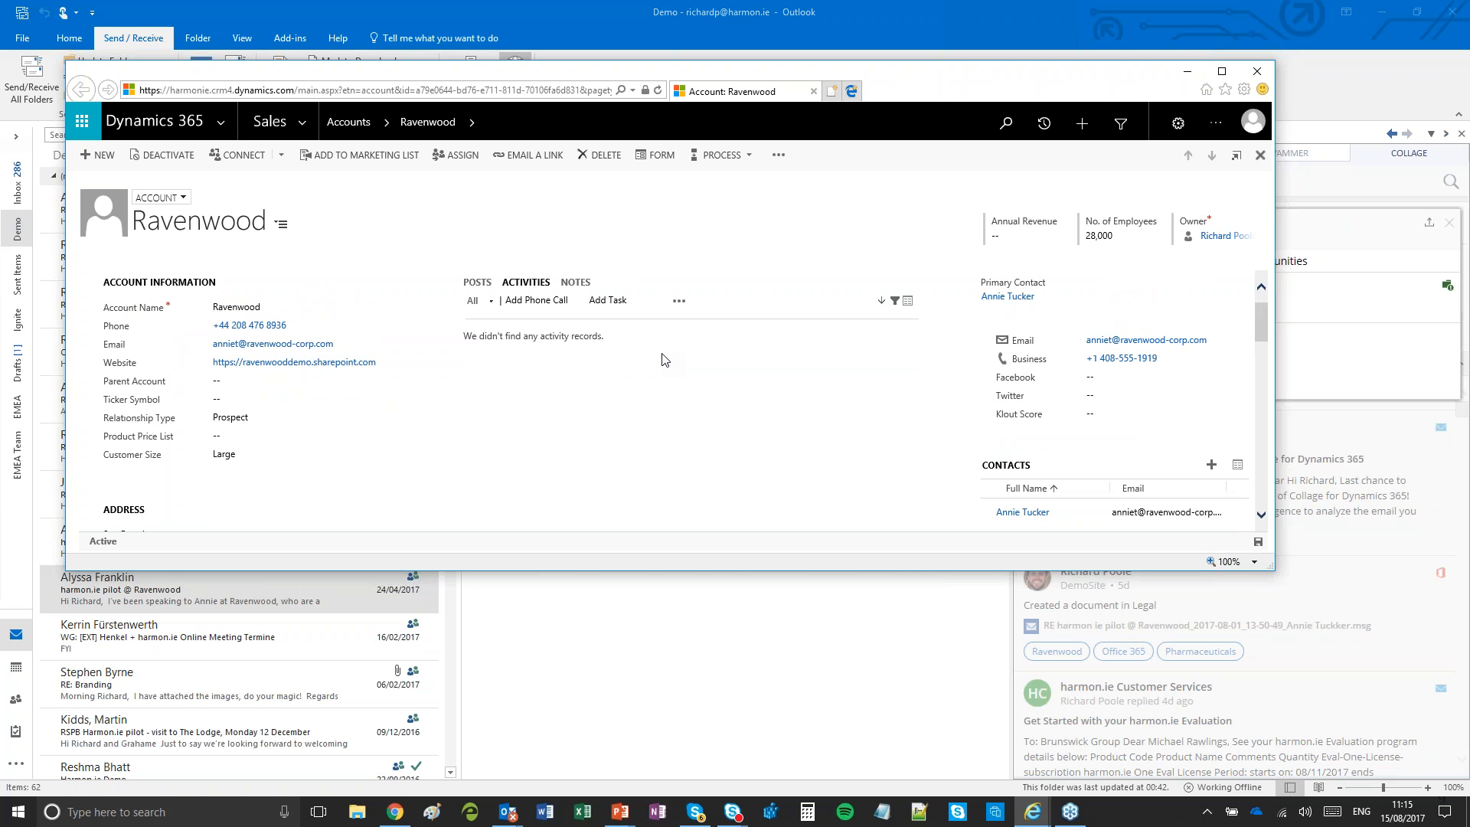
scroll(578, 401, "down", 1)
scroll(578, 401, "down", 10)
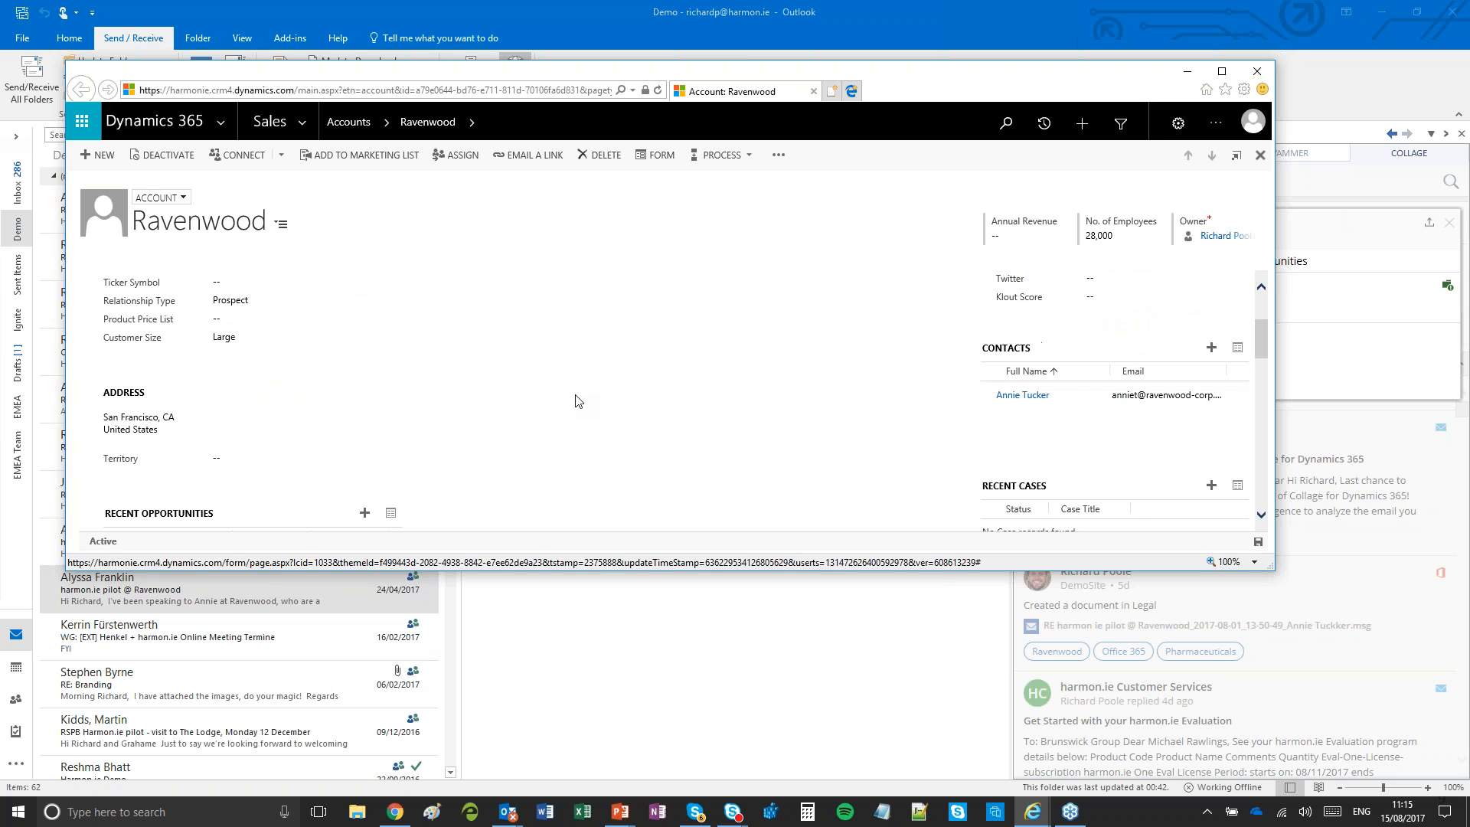
scroll(666, 377, "down", 2)
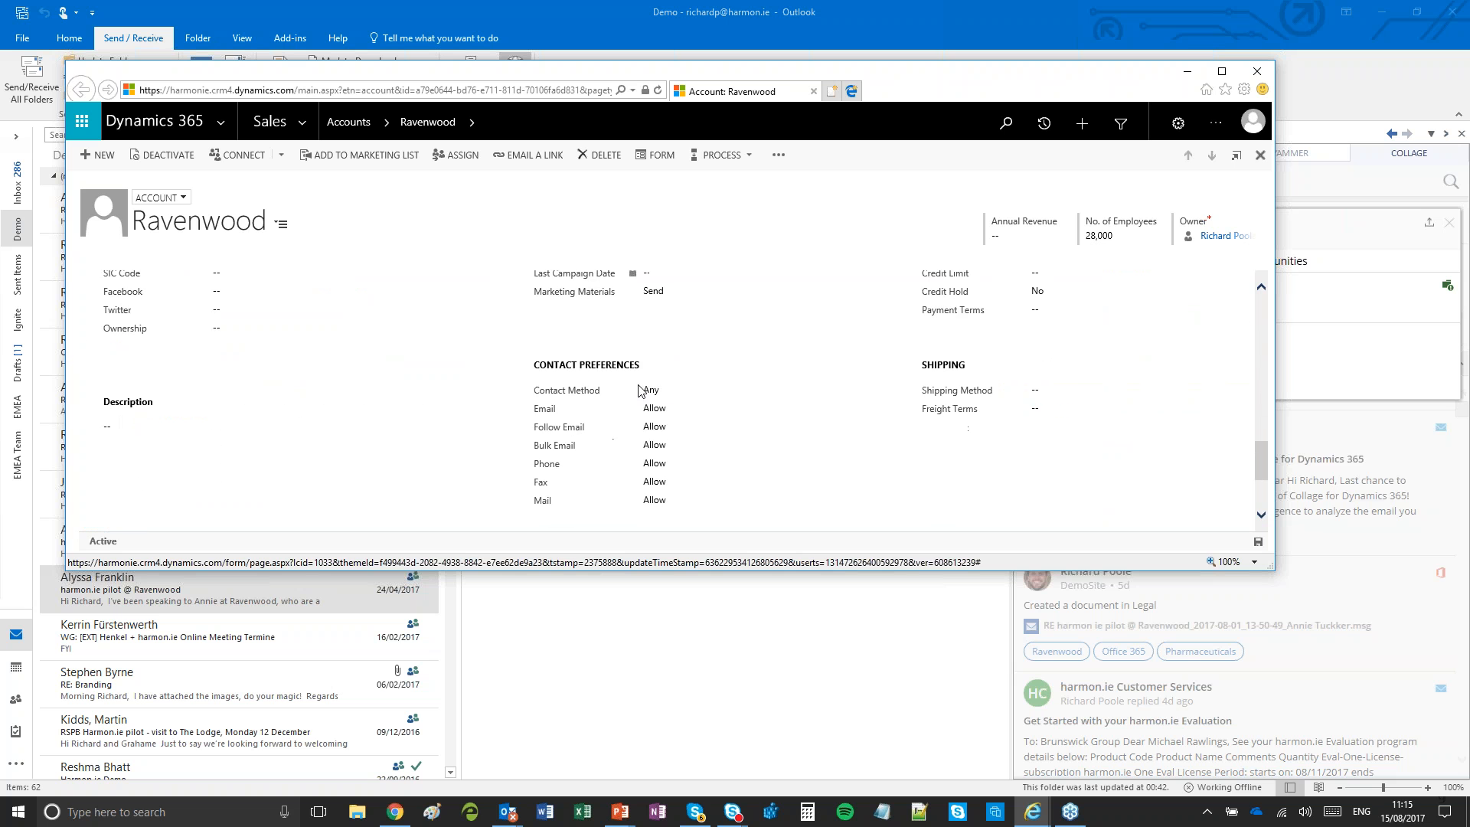
scroll(873, 442, "up", 1)
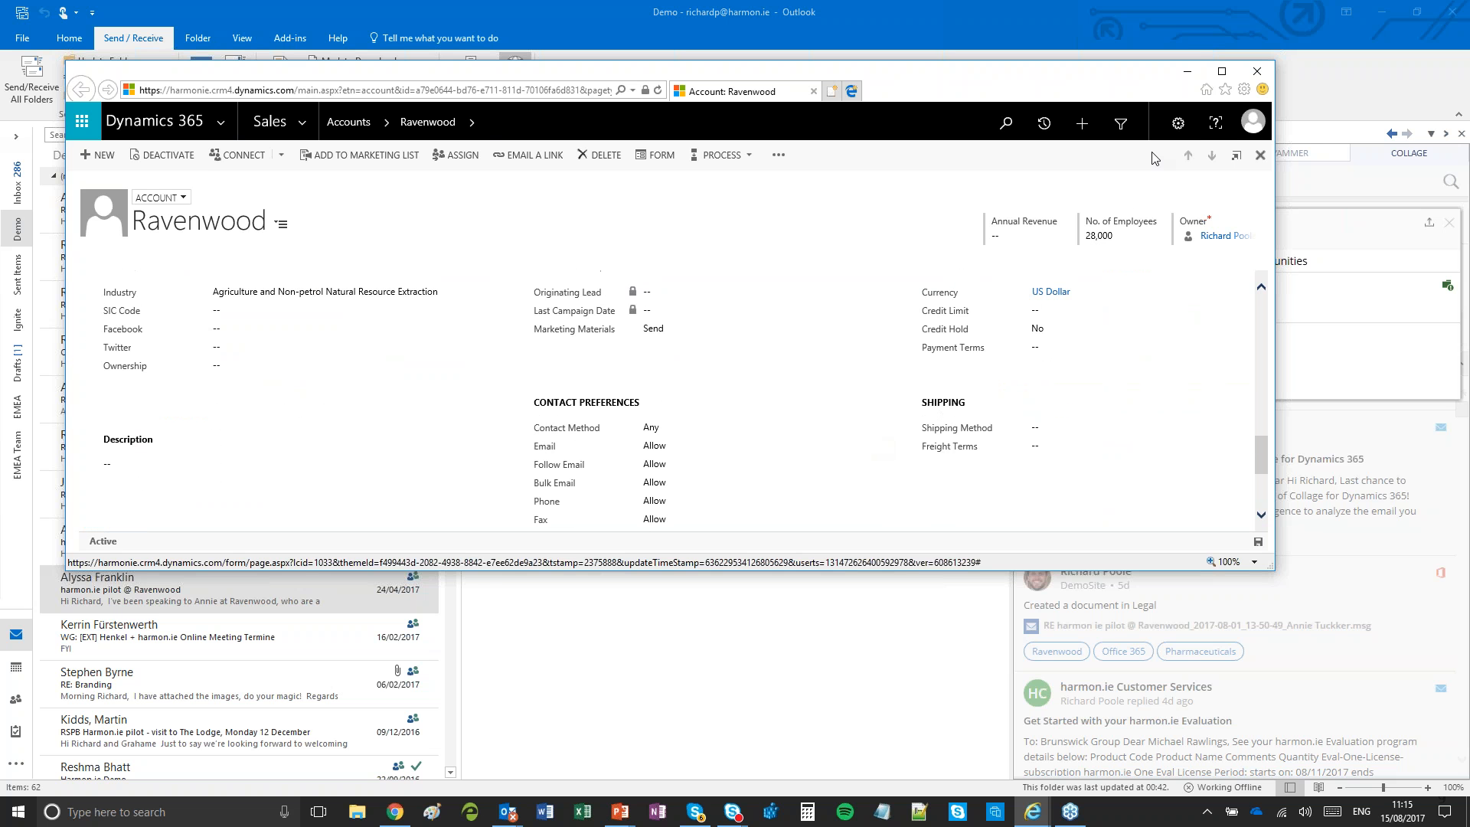
left_click(1189, 72)
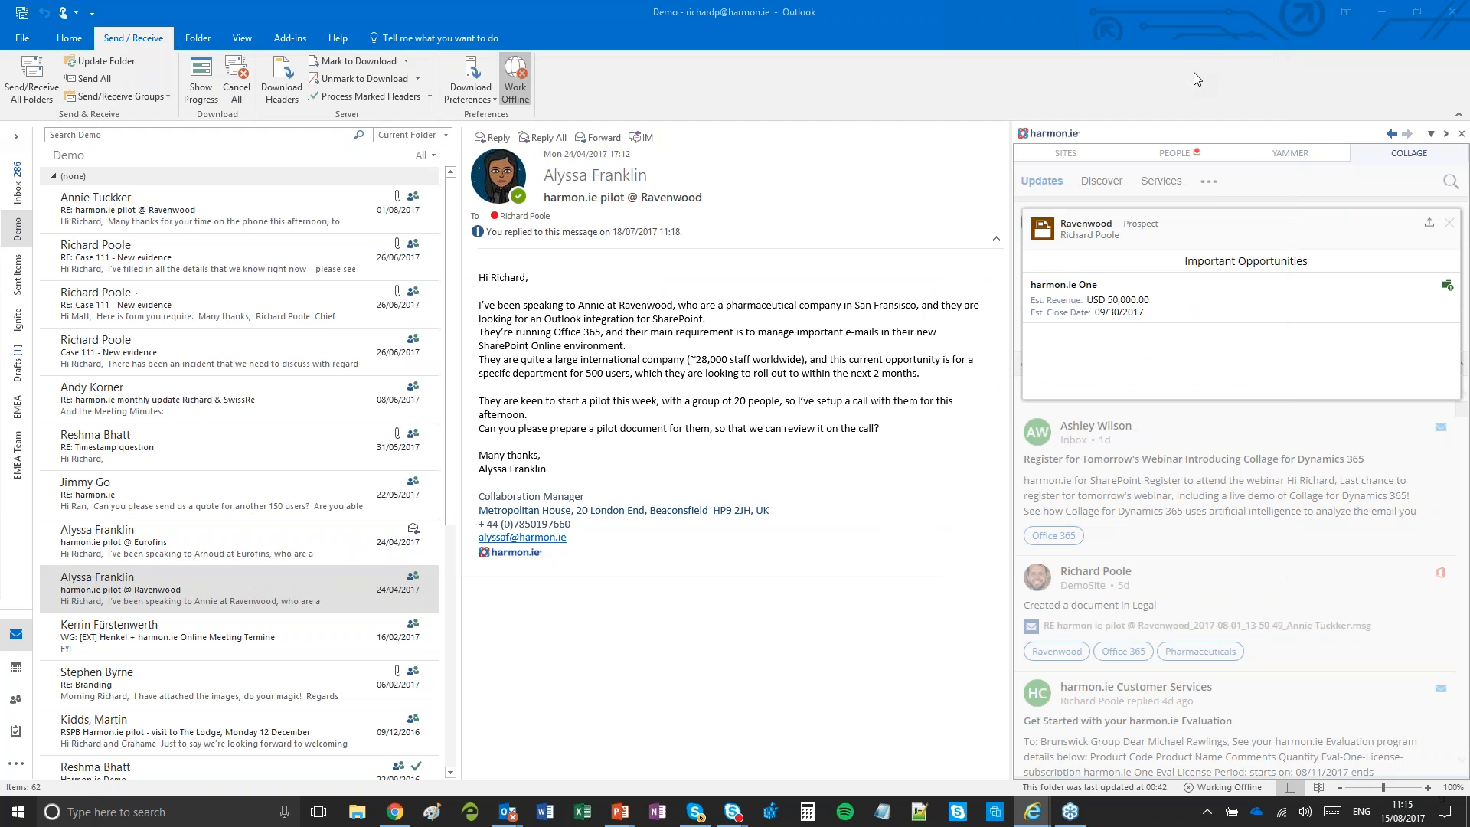
left_click(1450, 225)
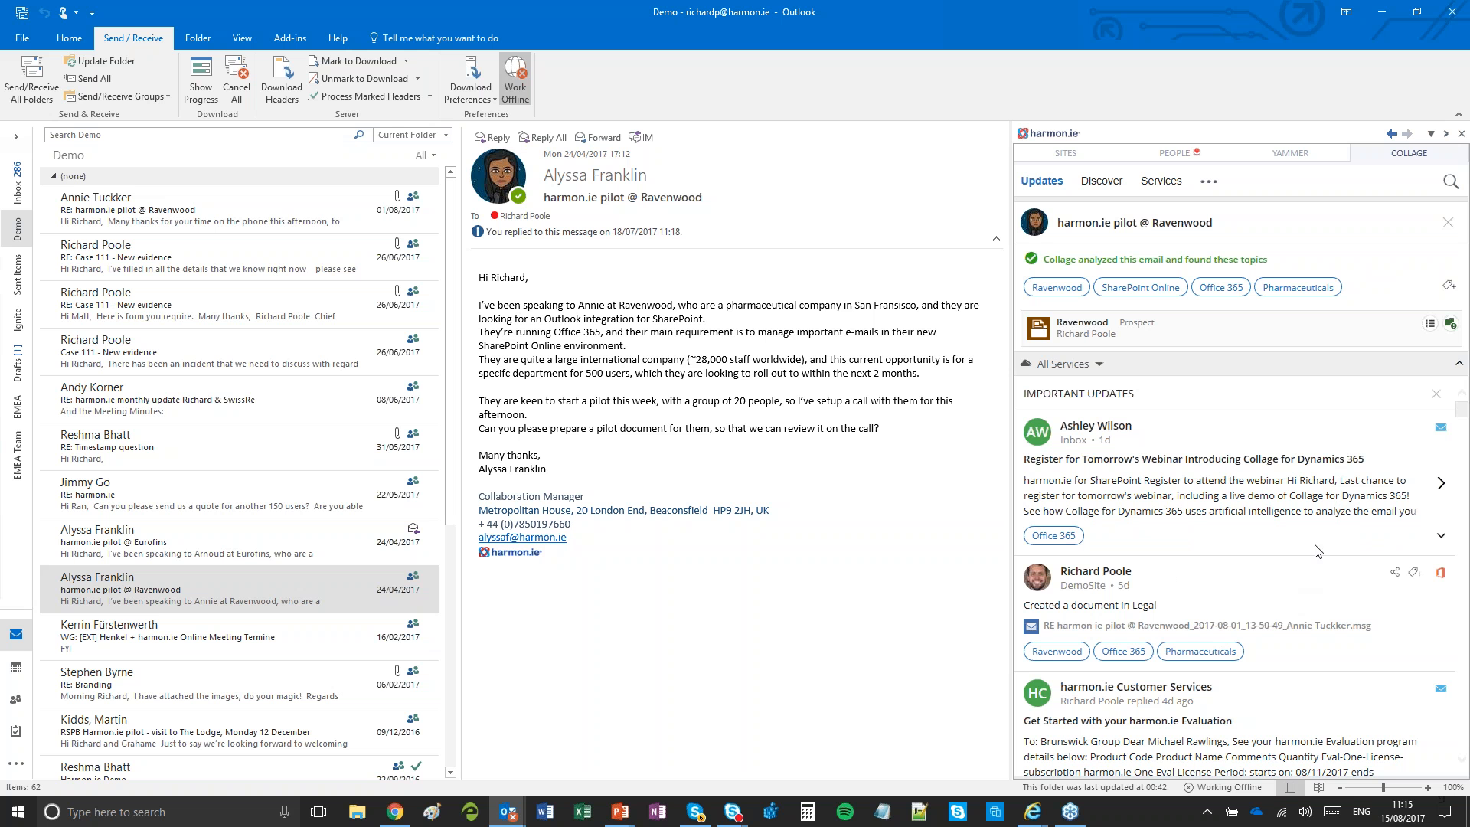
Step: Examine the important updates from all services that relate to the Ravenwood pilot email
scroll(1314, 603, "down", 3)
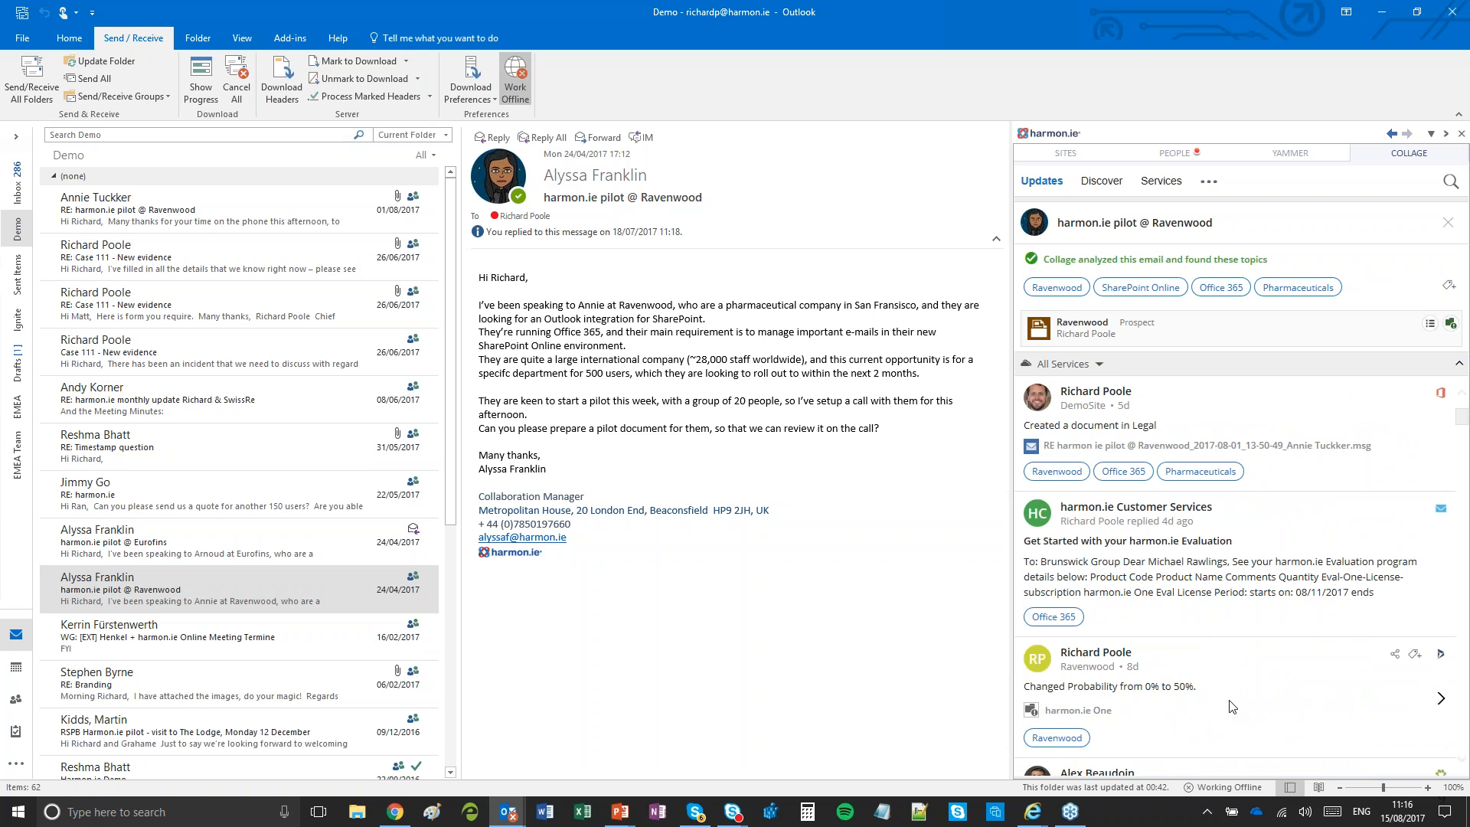
scroll(1231, 706, "down", 2)
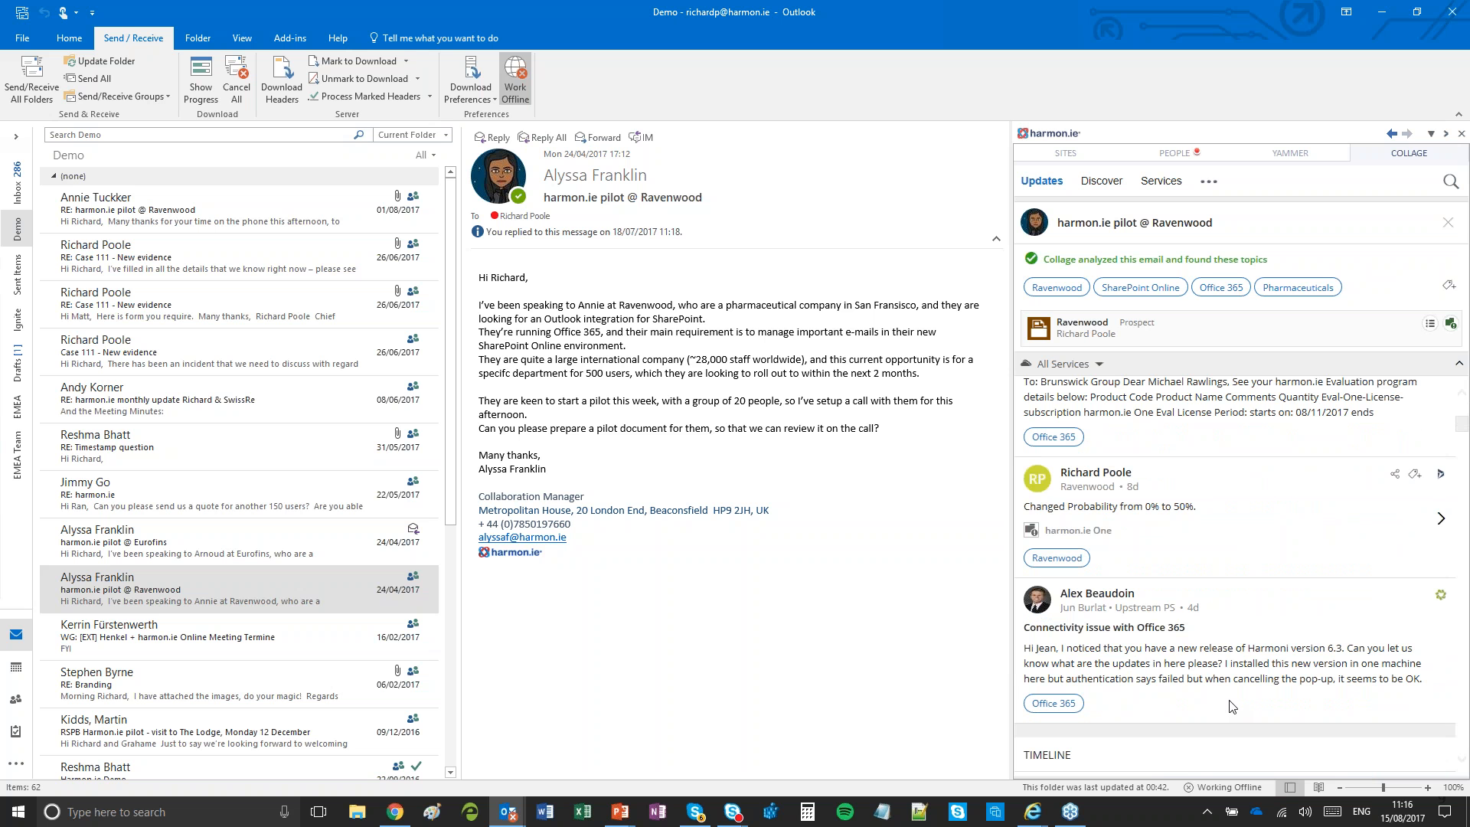
scroll(1231, 706, "down", 1)
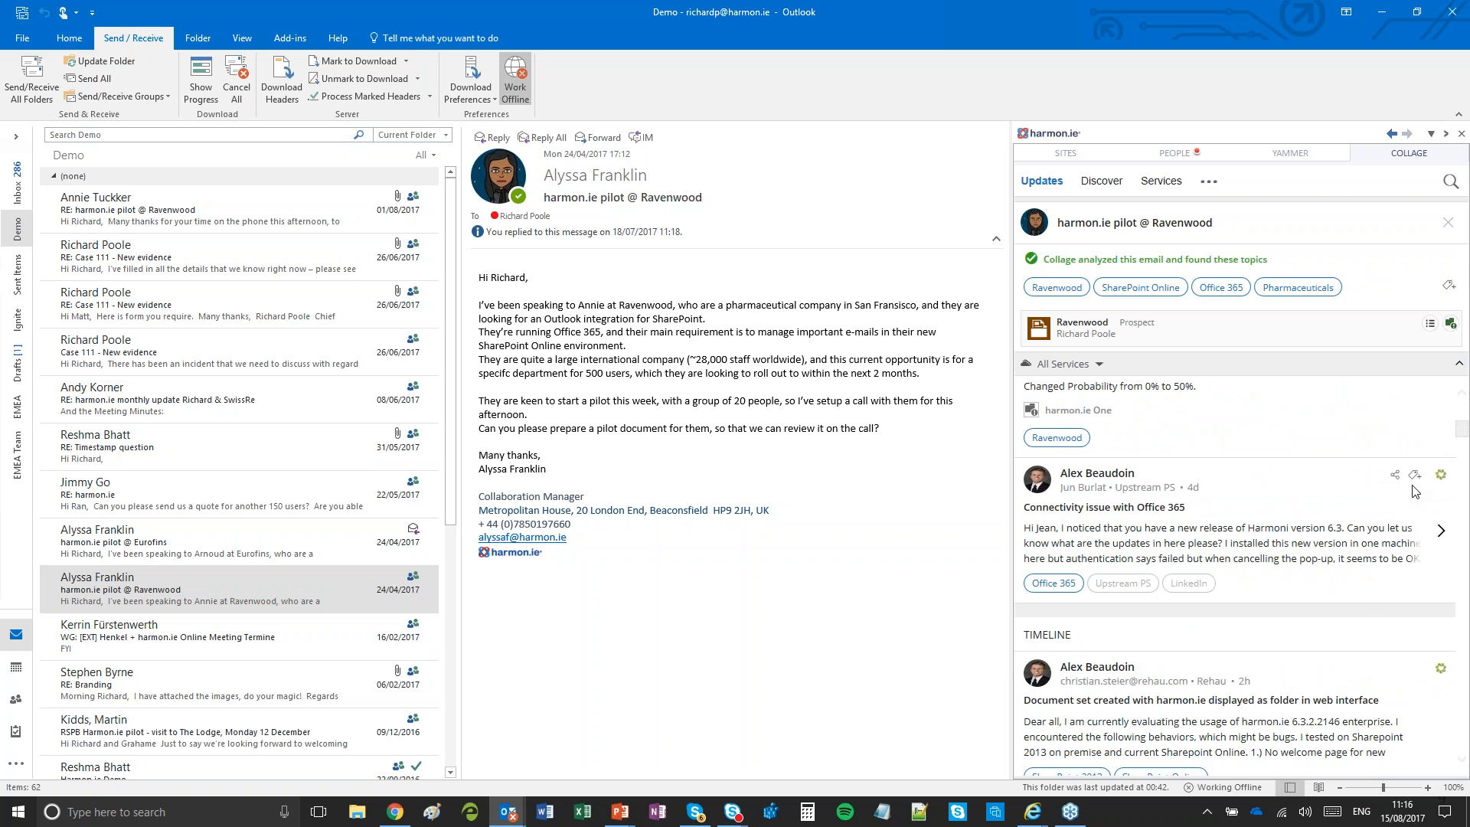
scroll(1363, 620, "up", 3)
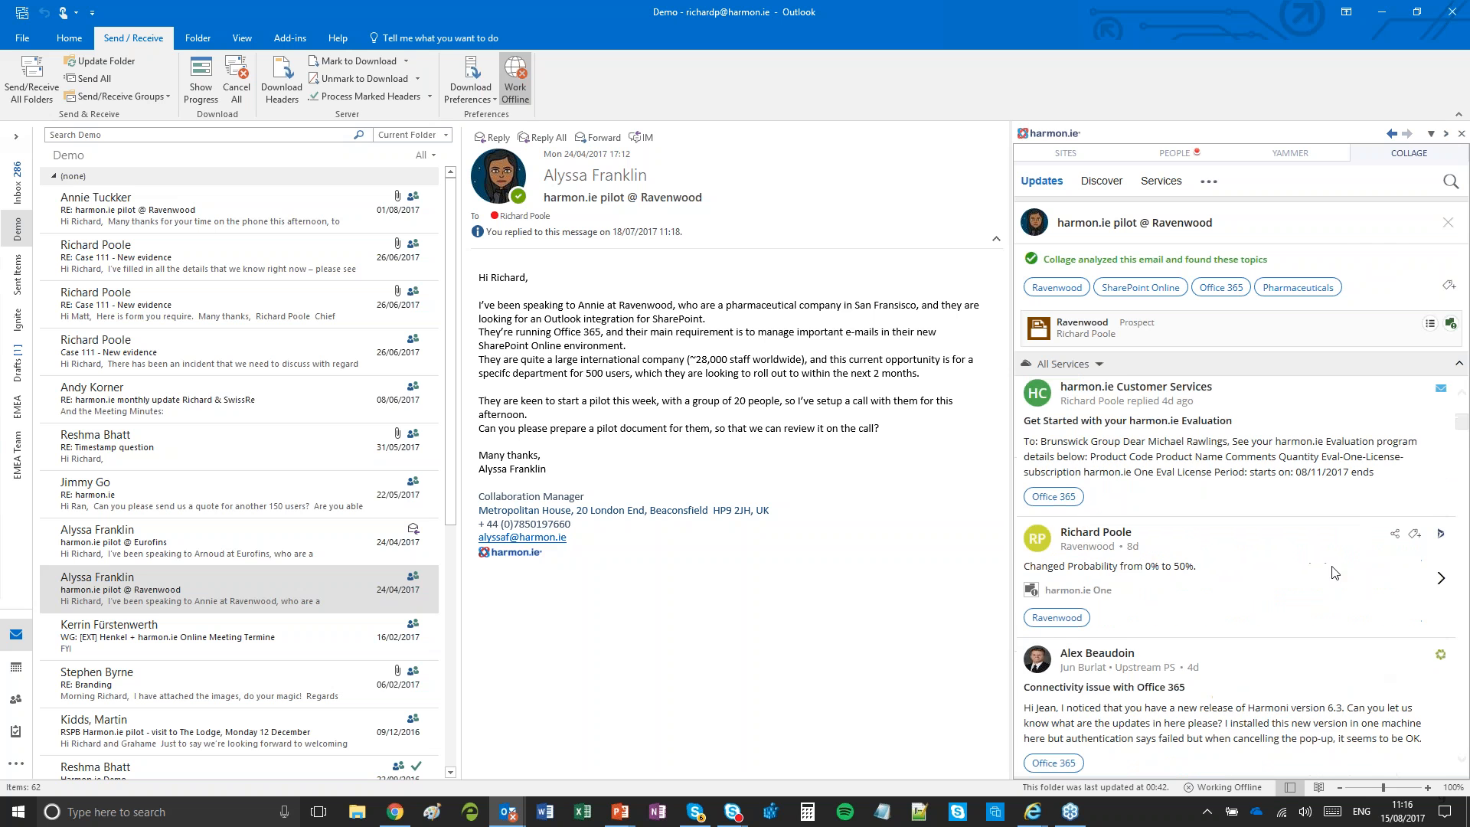
scroll(1330, 583, "up", 2)
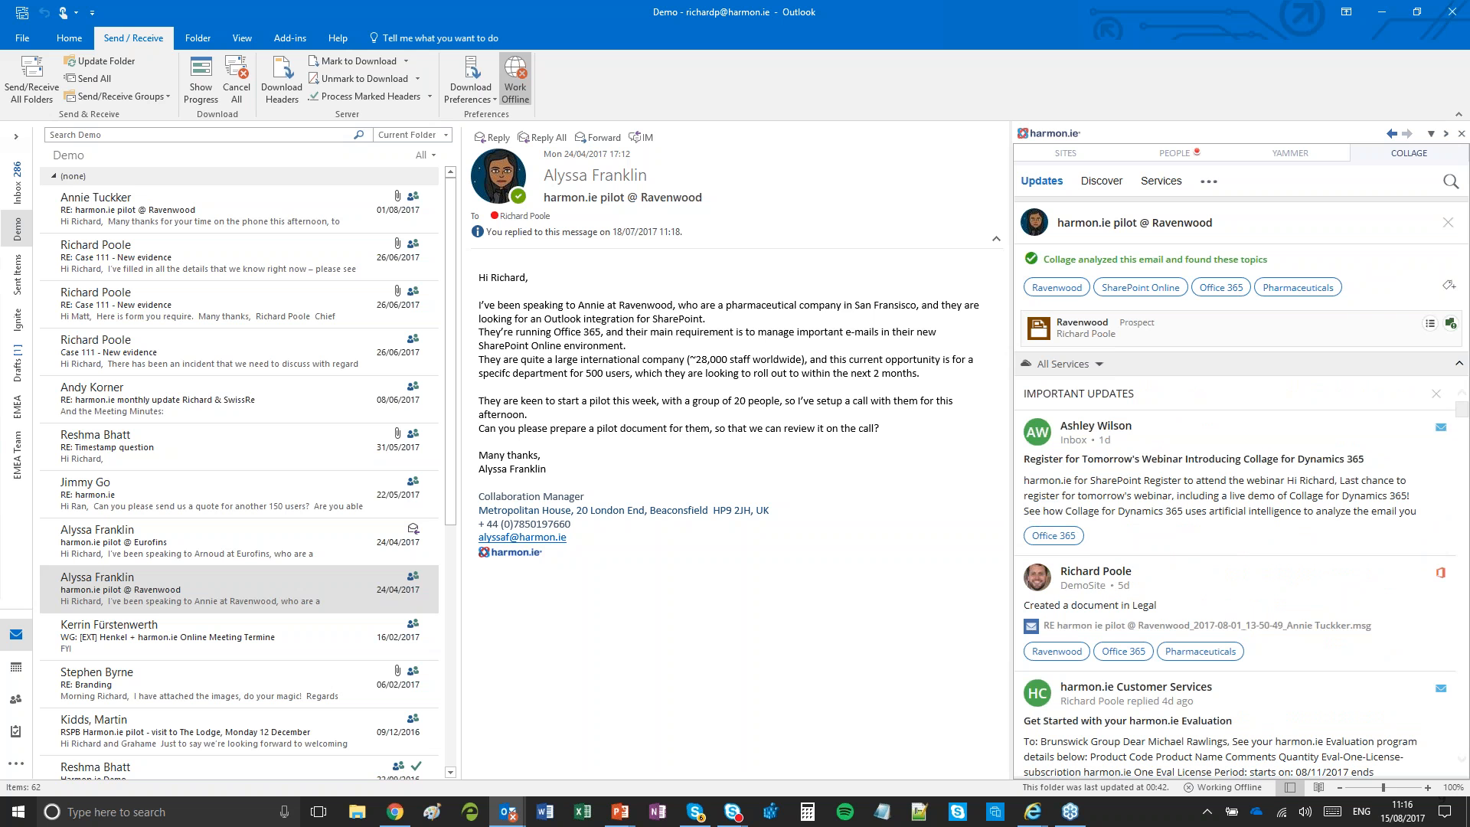
Step: Filter the updates by the Pharmaceuticals topic and open the Pilot Document - Eurofins.docx update in its SharePoint folder
left_click(1299, 289)
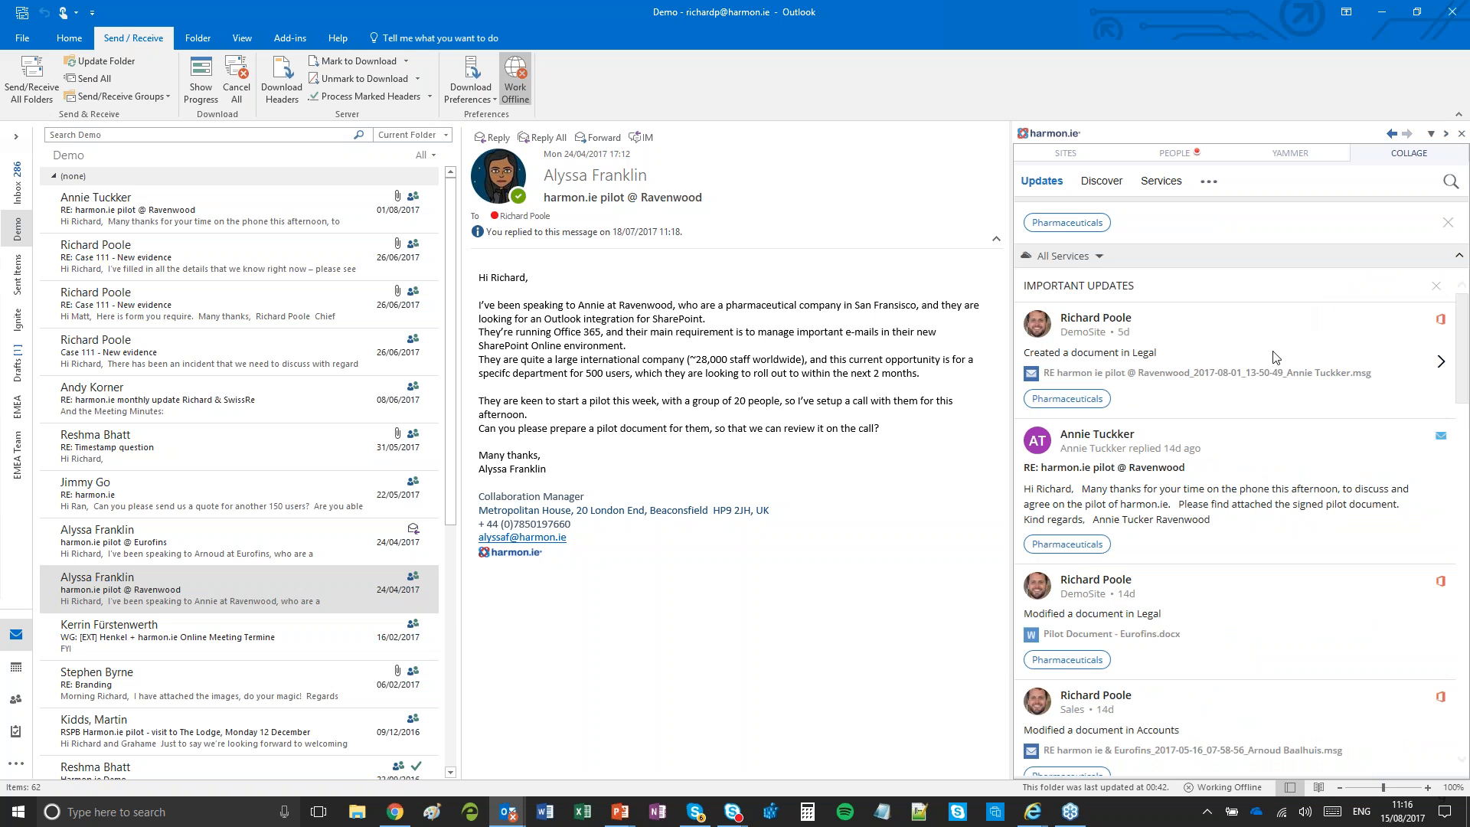
mouse_move(1368, 460)
mouse_move(1180, 652)
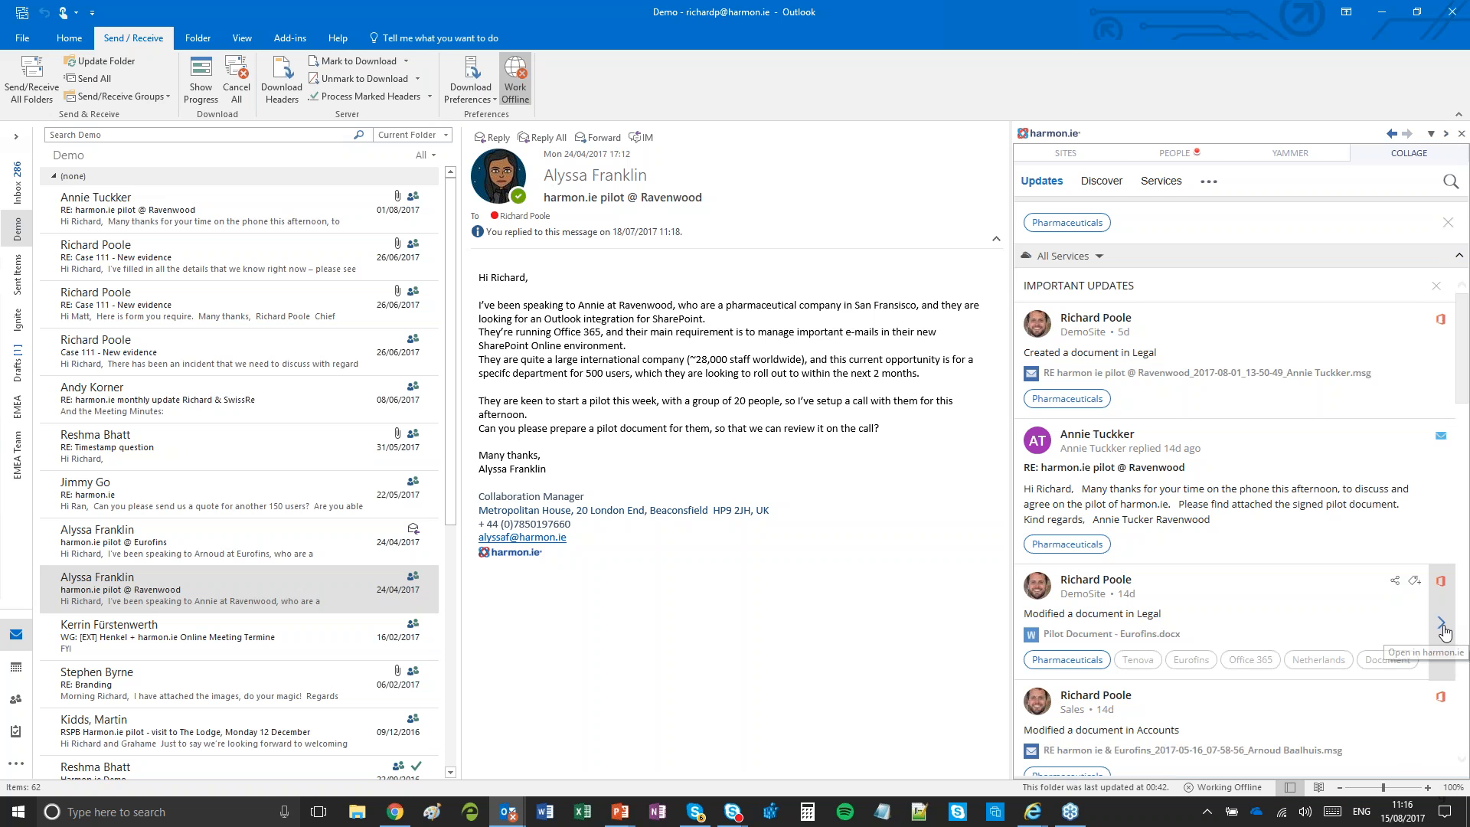
left_click(1443, 627)
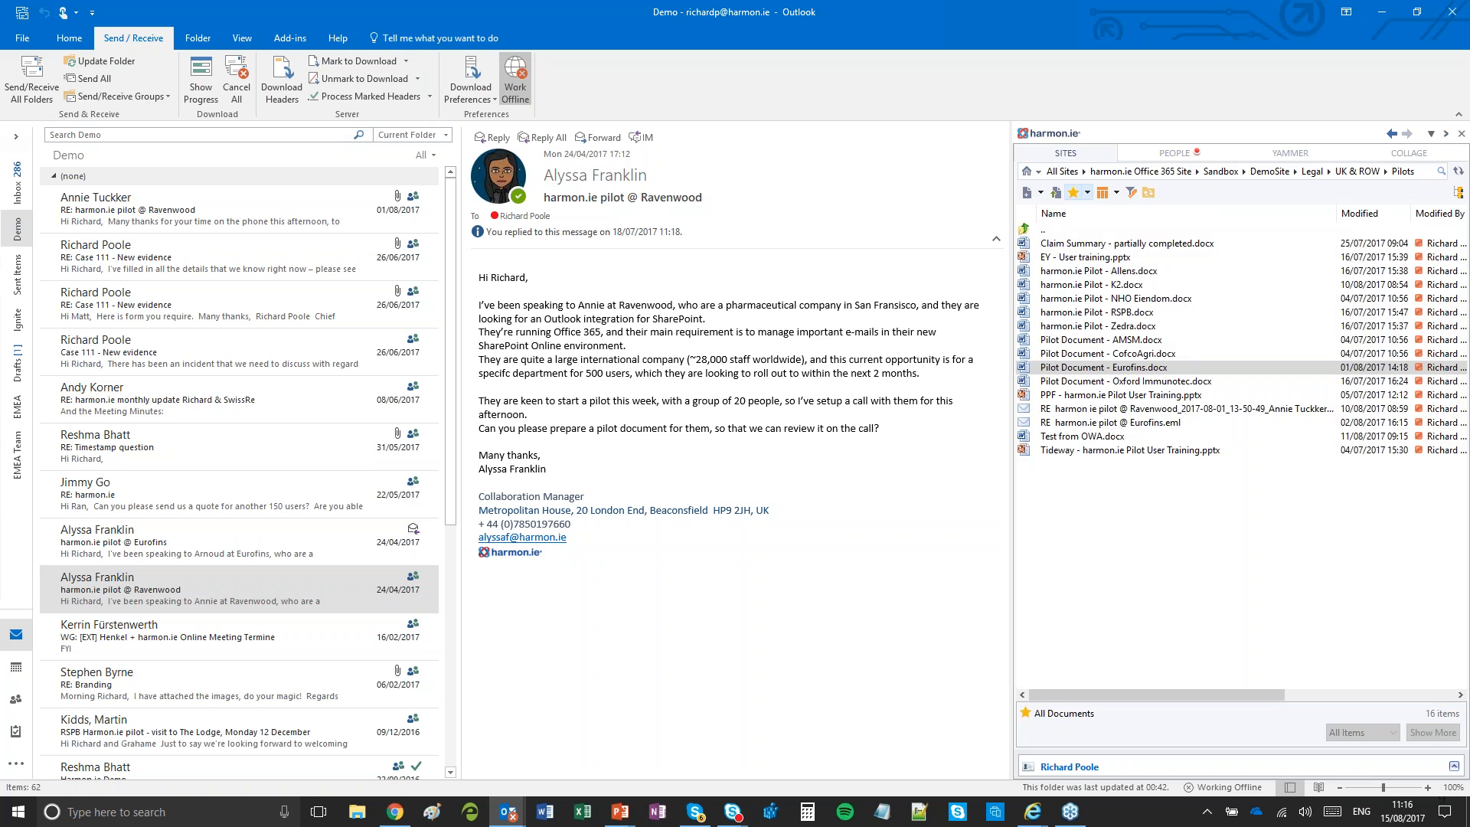
Step: Preview Pilot Document - Eurofins.docx, read through its milestones, contacts and workflows, and close the preview
right_click(1148, 373)
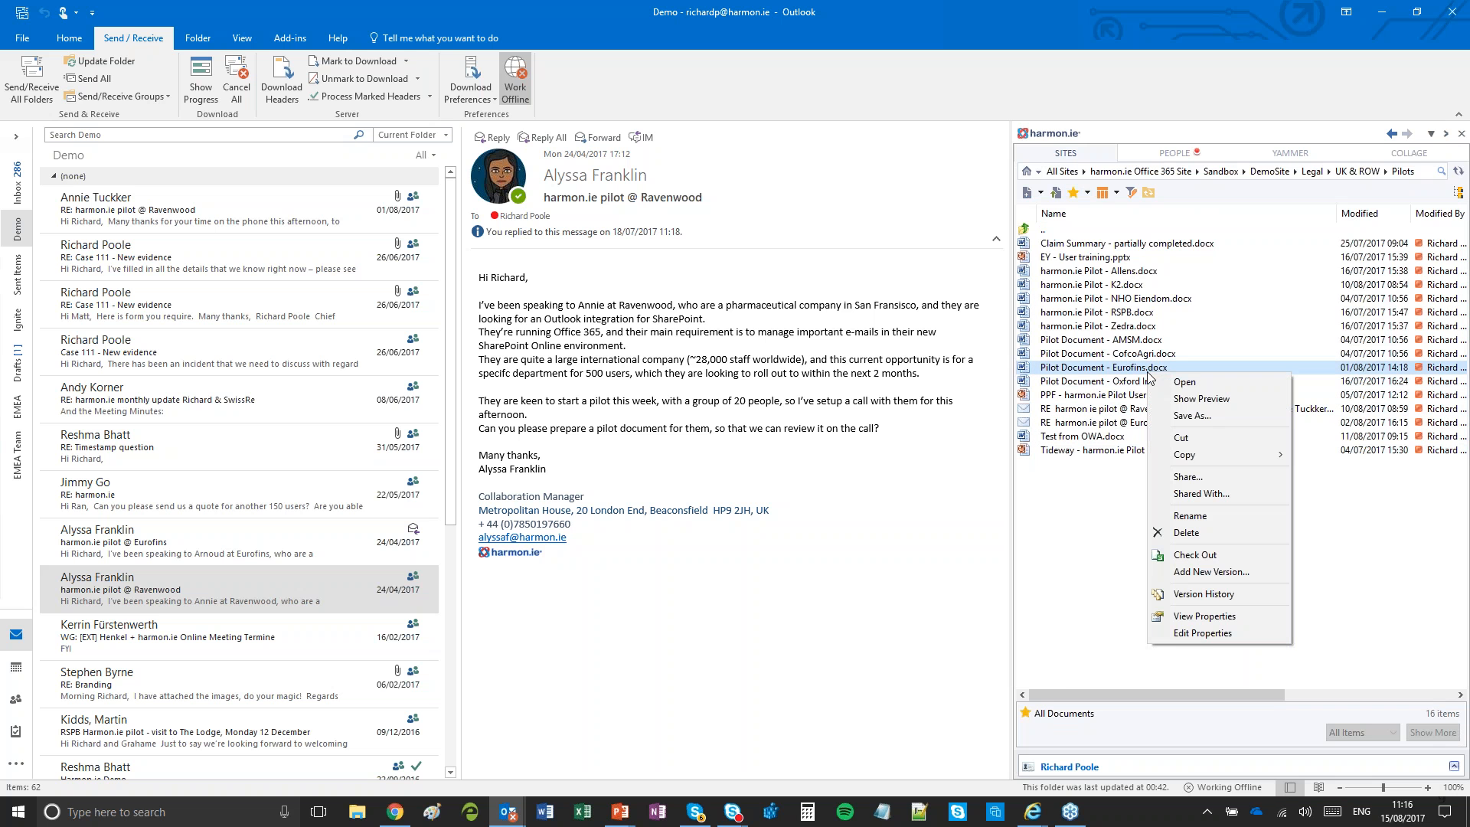
left_click(1187, 403)
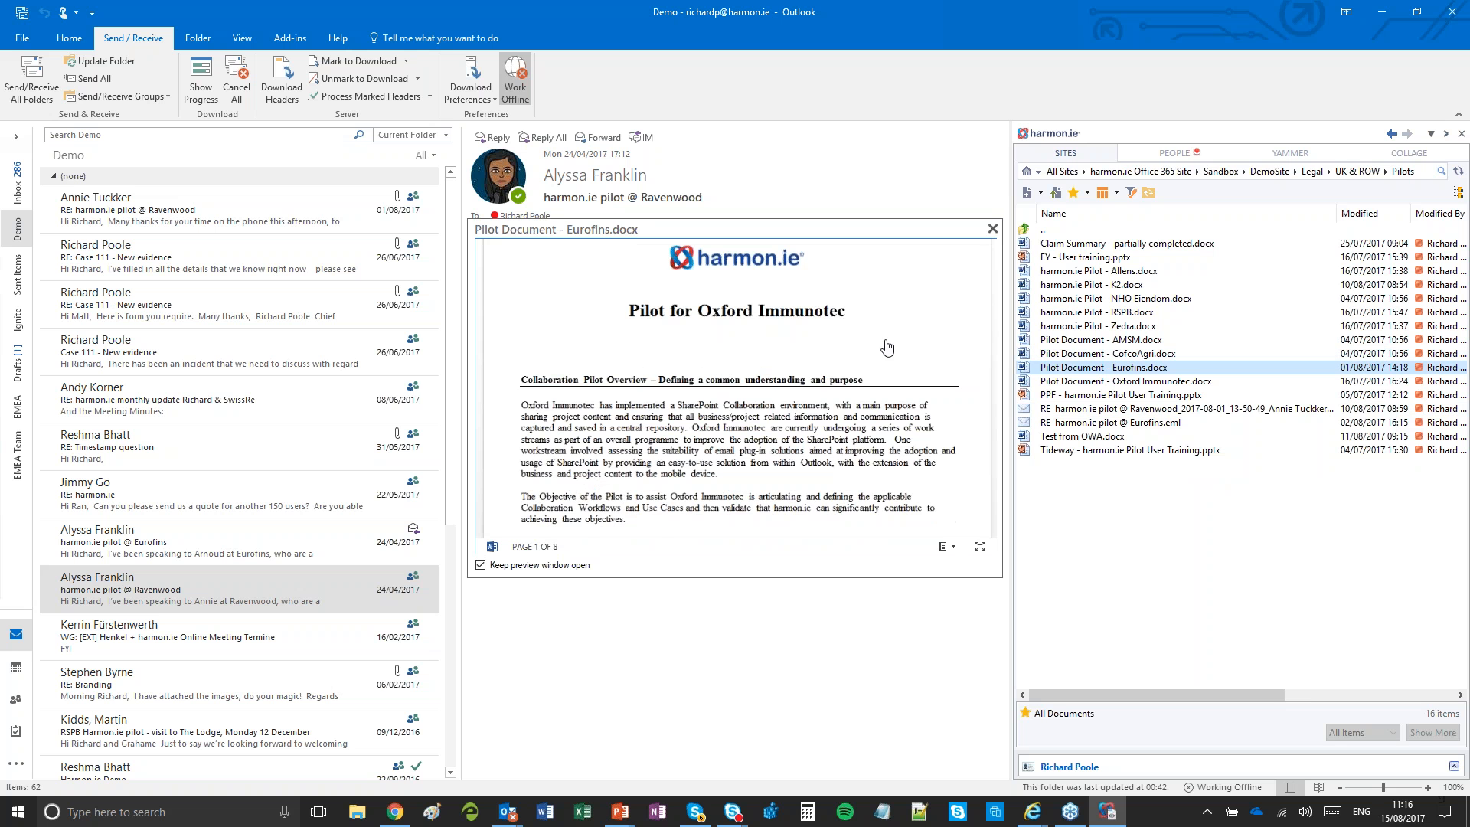
scroll(887, 347, "down", 10)
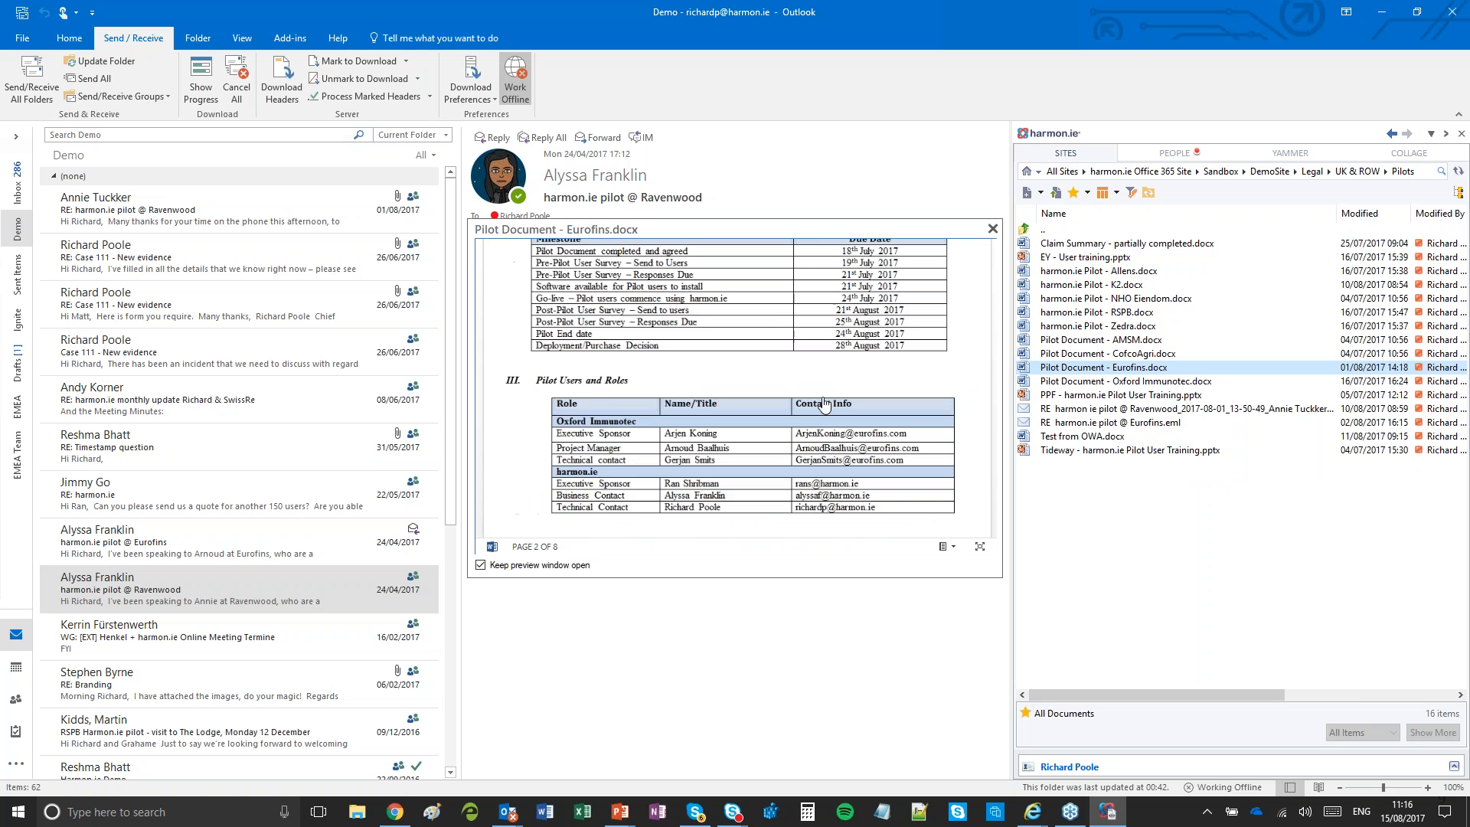
scroll(824, 404, "down", 2)
scroll(824, 405, "up", 6)
scroll(824, 404, "down", 3)
scroll(824, 404, "down", 10)
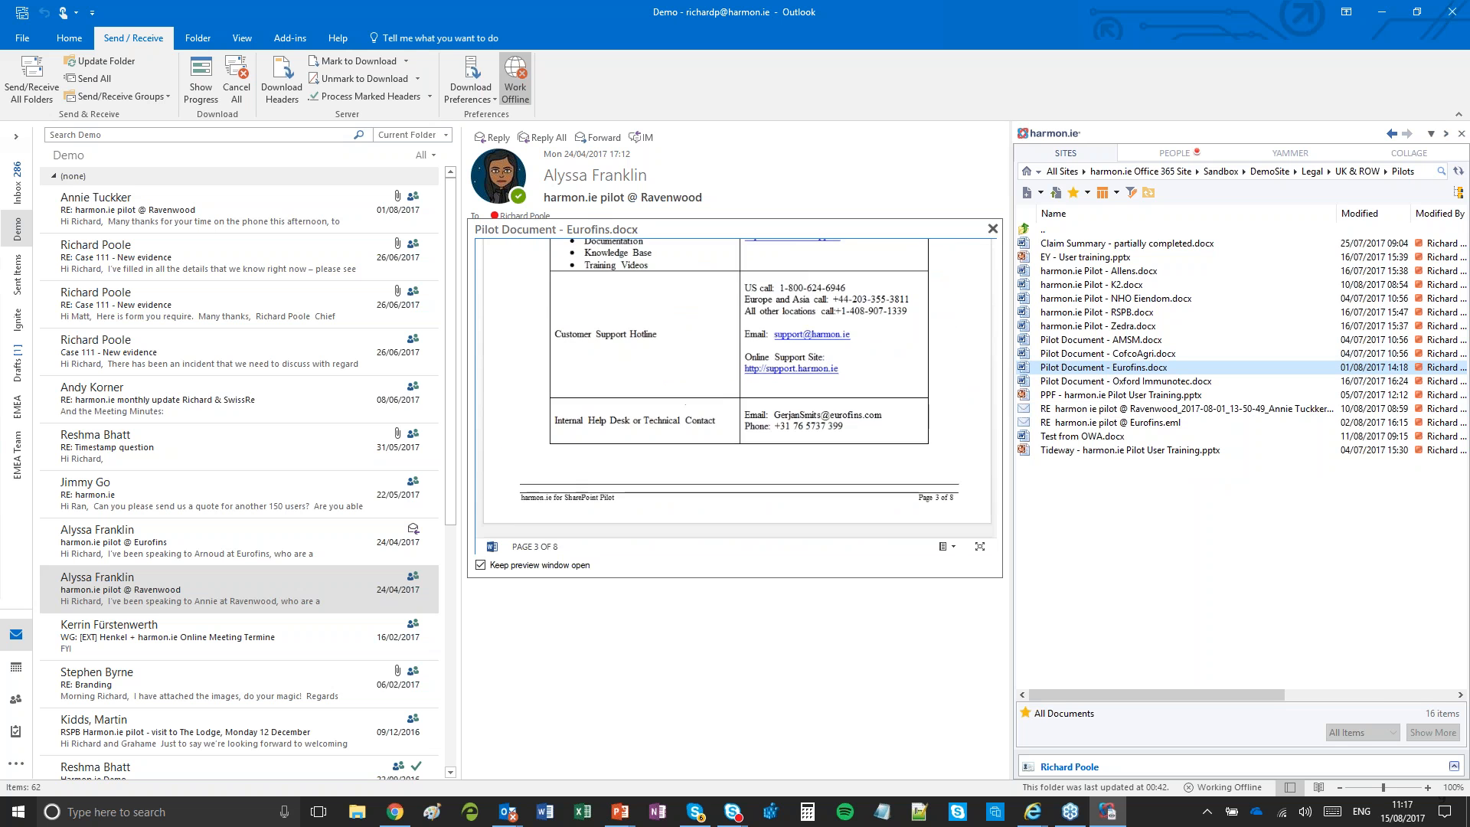
scroll(738, 387, "down", 6)
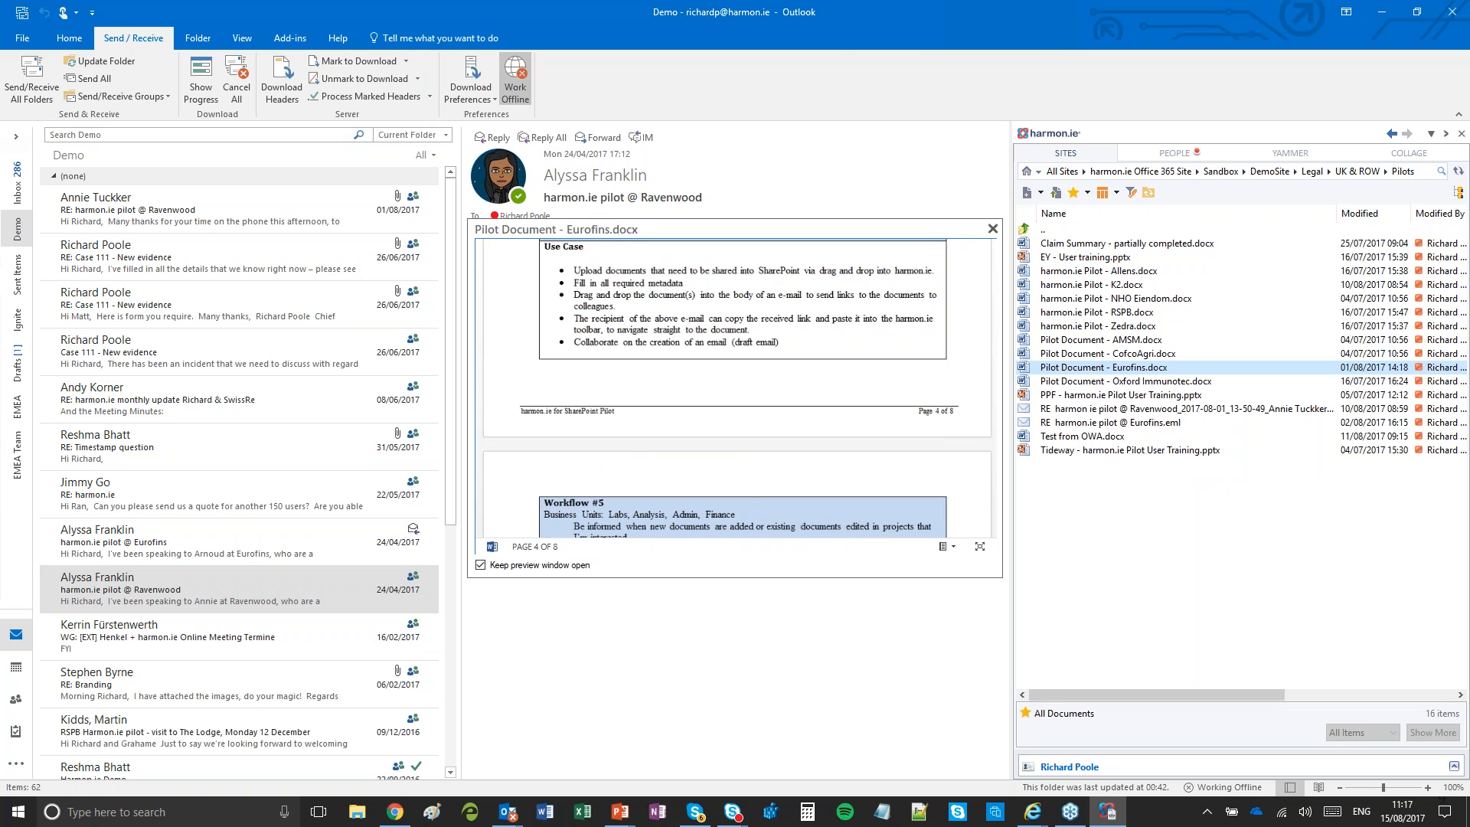
scroll(738, 387, "down", 6)
scroll(738, 386, "up", 8)
scroll(737, 387, "up", 5)
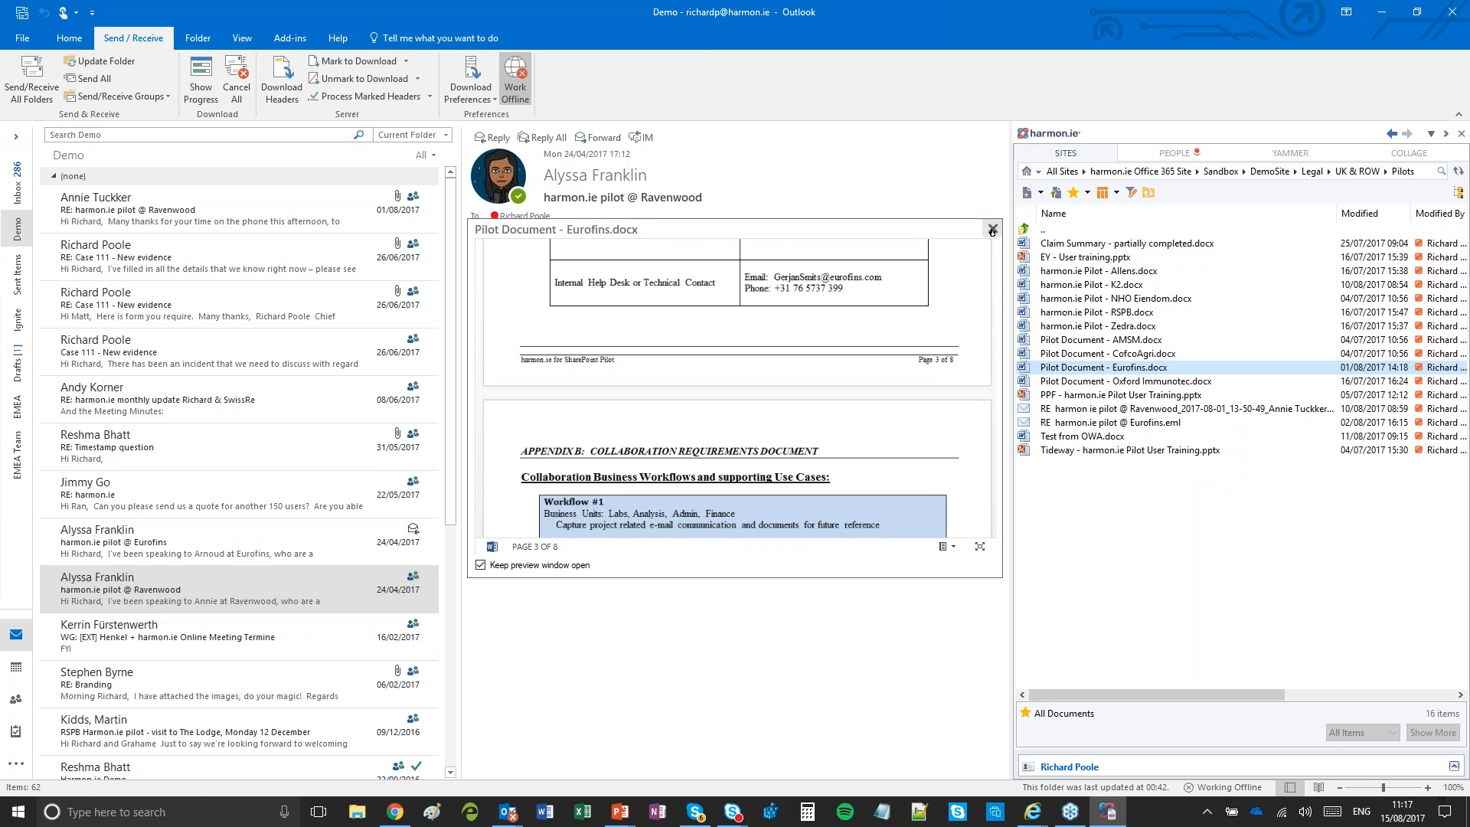
left_click(991, 230)
Step: Copy Pilot Document - Eurofins.docx and paste it as a new document into the Pilots folder with the Document content type
right_click(1072, 369)
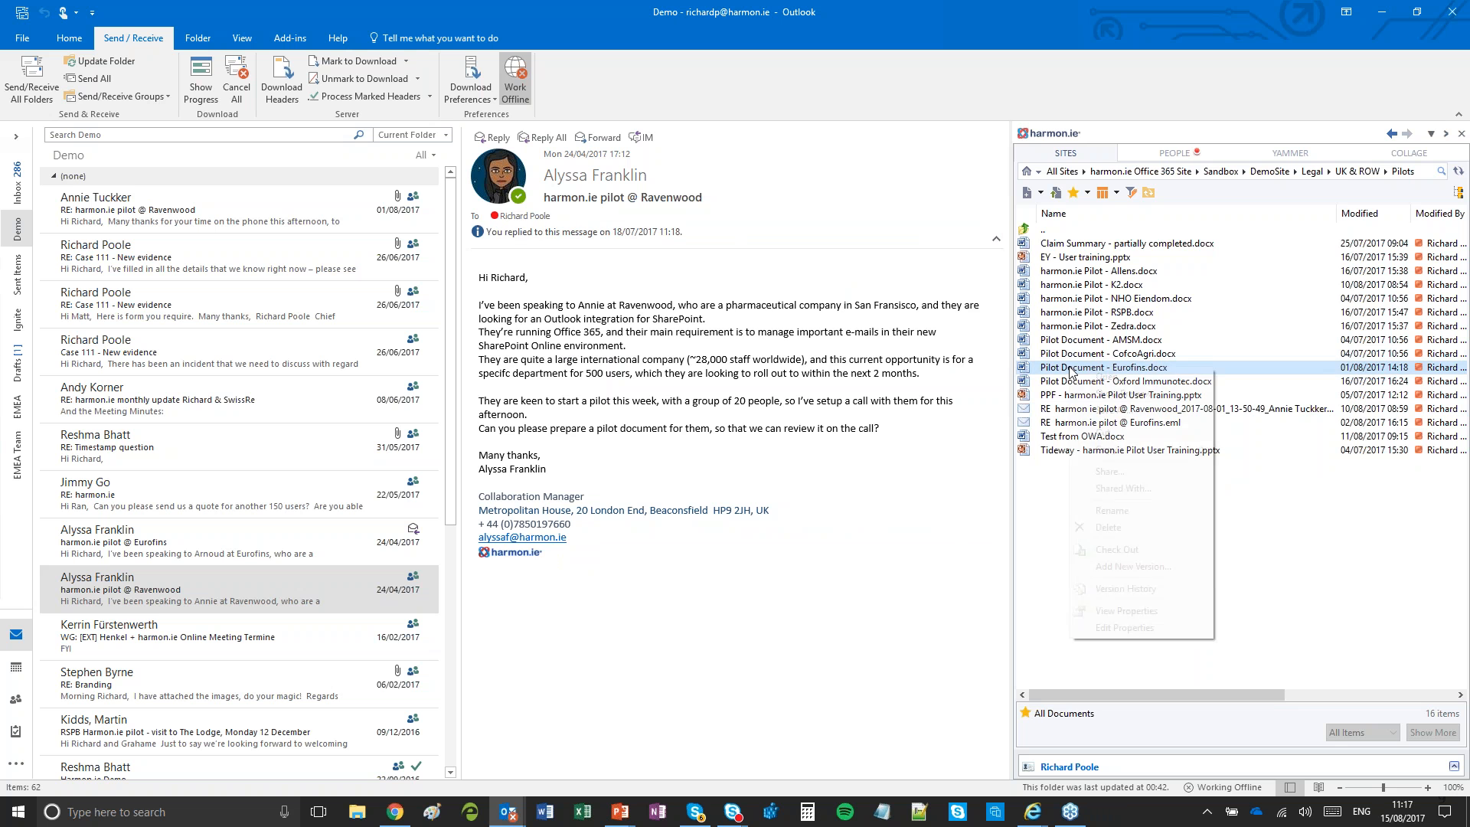
mouse_move(1124, 452)
left_click(969, 450)
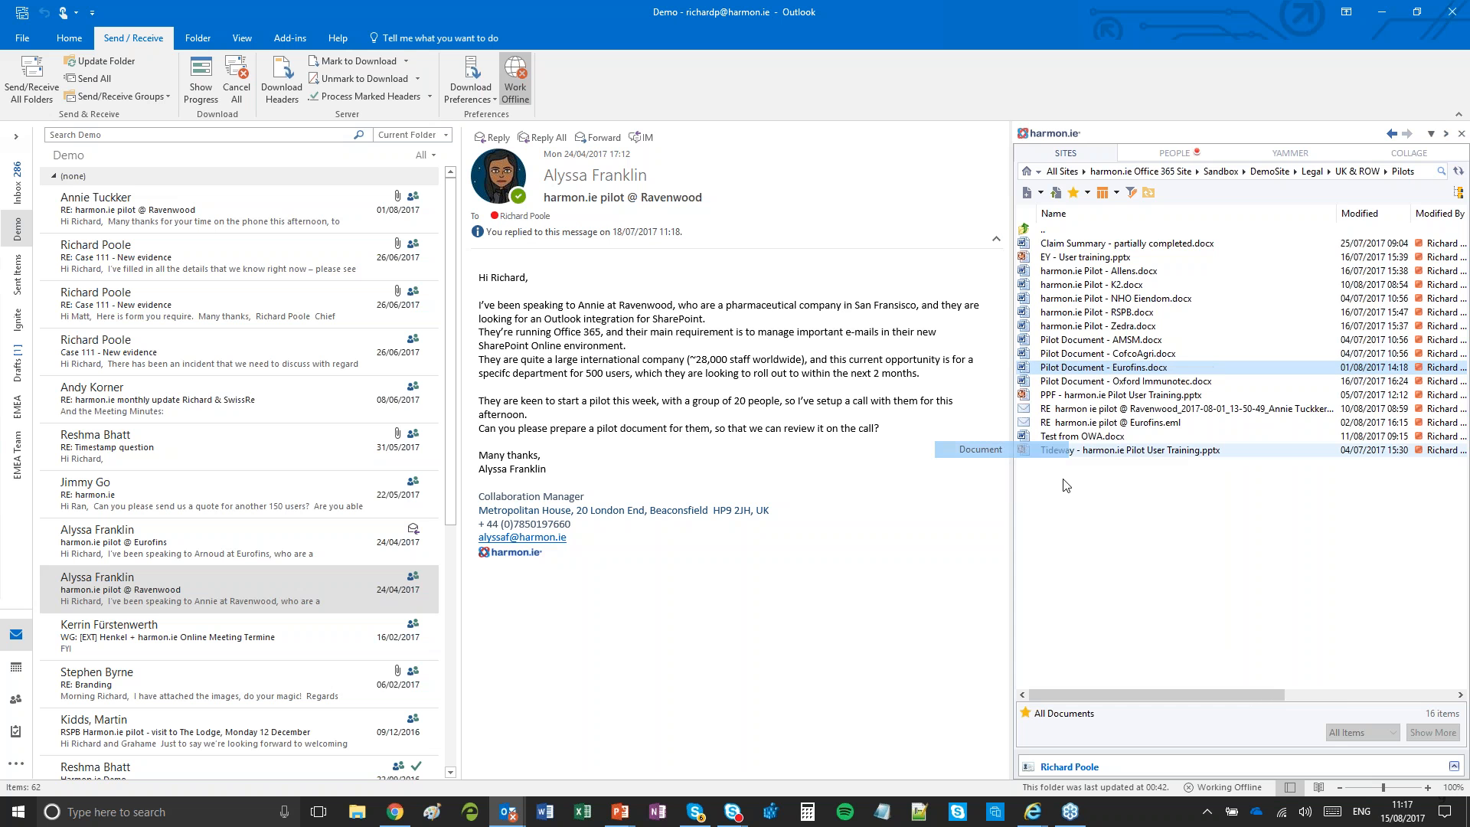
right_click(1087, 539)
left_click(1137, 620)
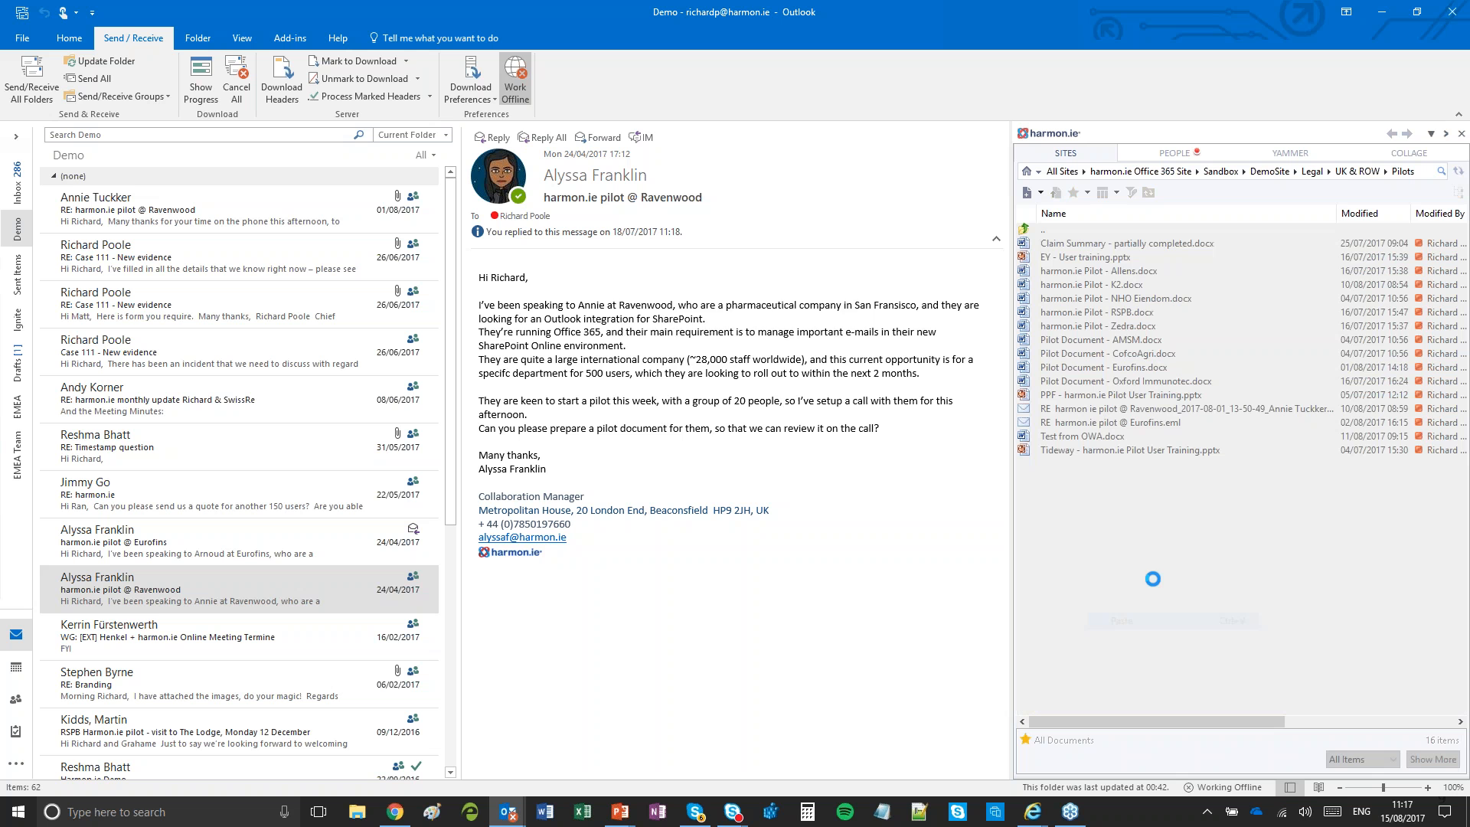
left_click(823, 406)
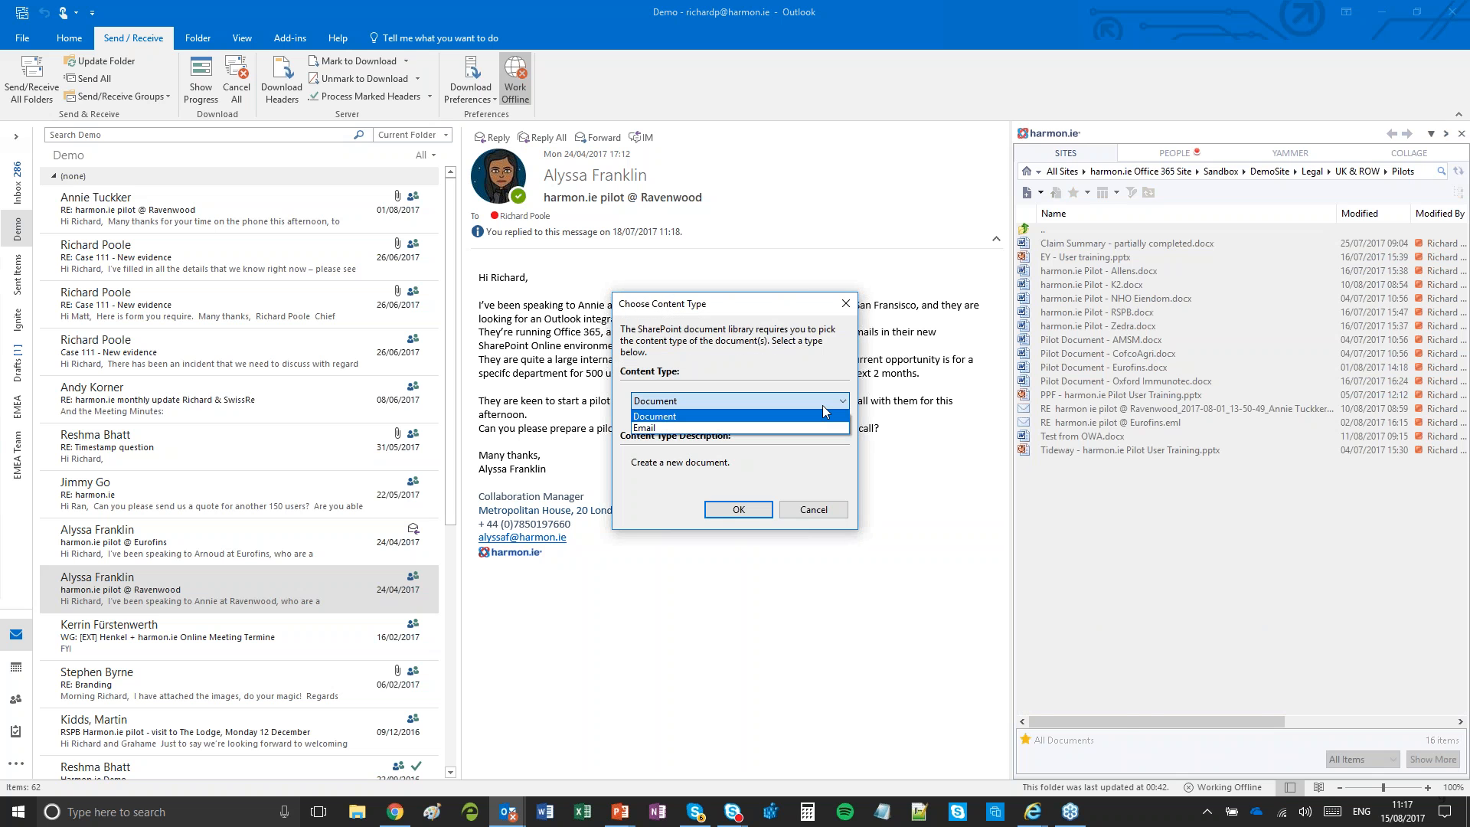
left_click(755, 511)
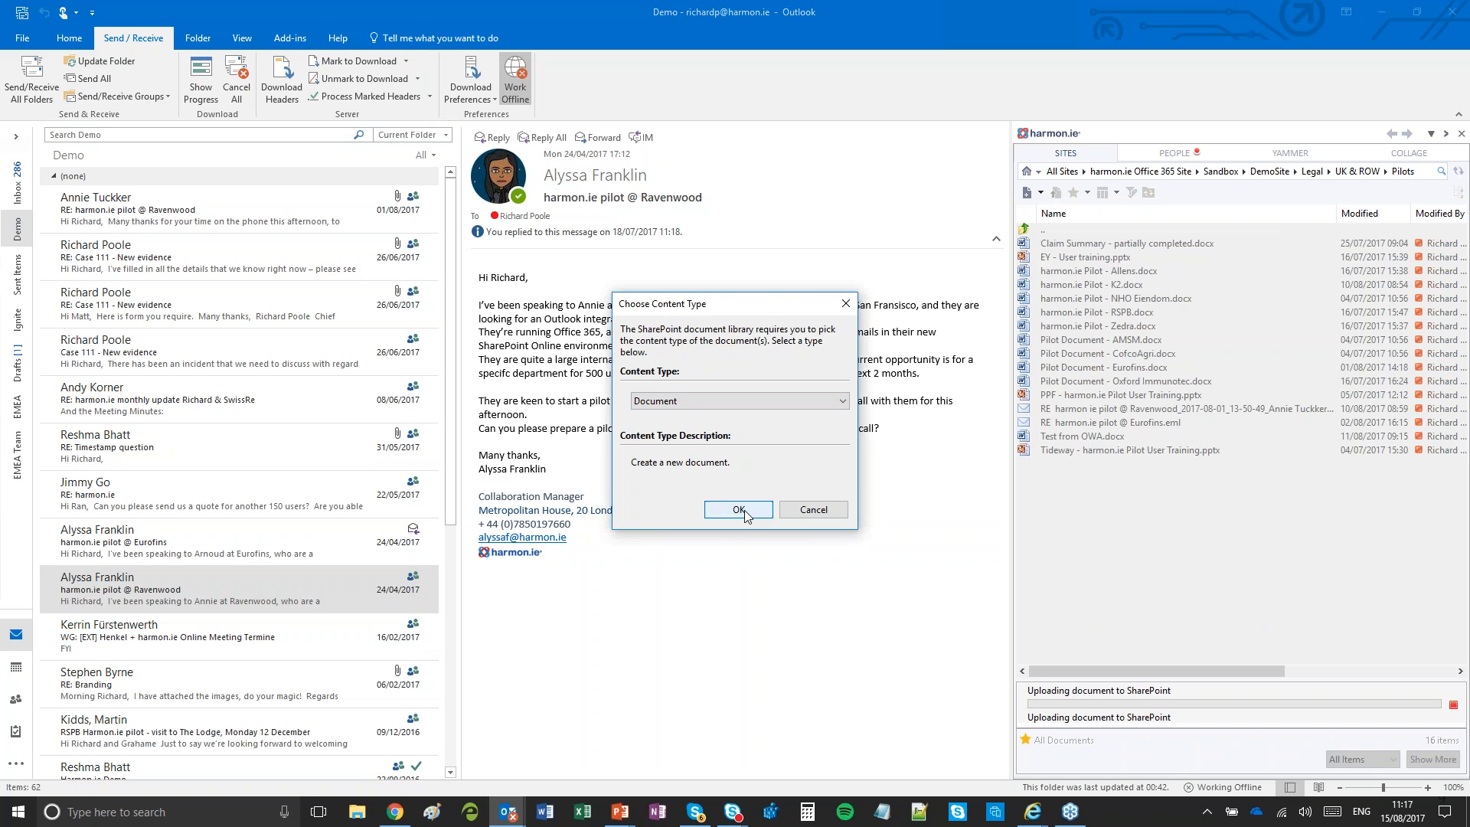
left_click(739, 511)
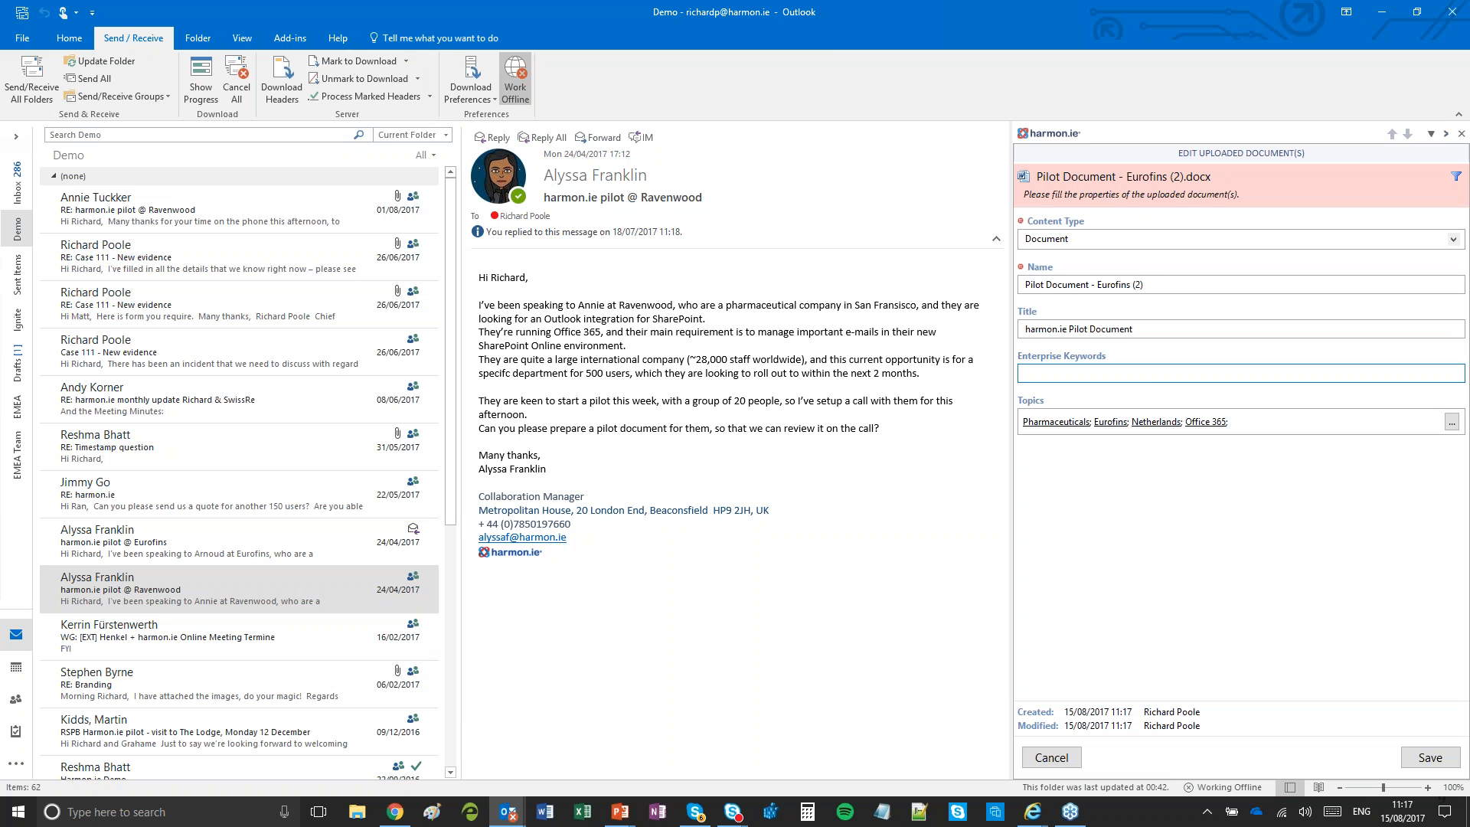
Step: Rename the uploaded document as "Pilot Document - Ravenwood project" and save its properties
left_click_drag(1145, 285, 1098, 282)
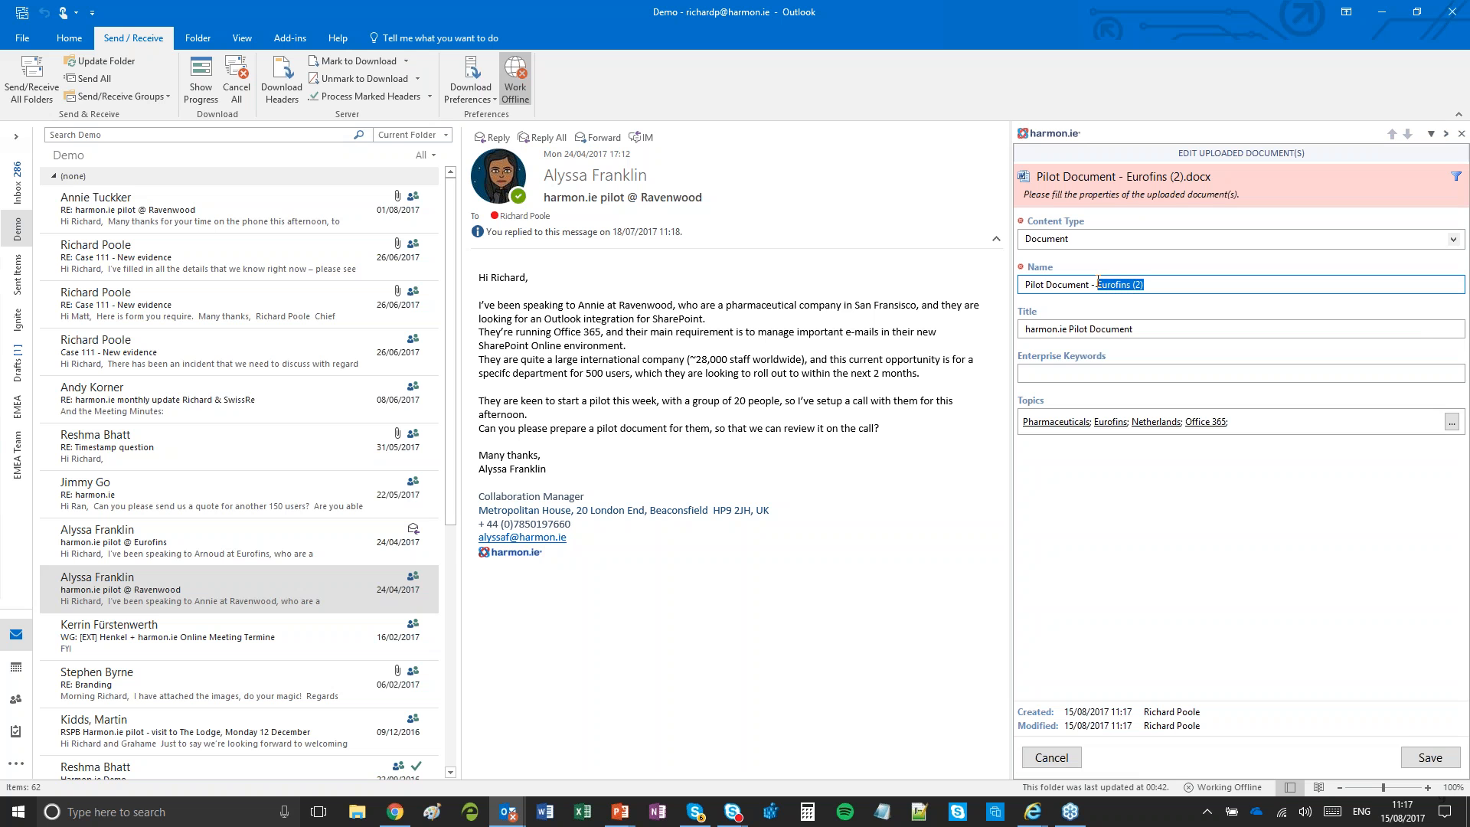
type("Ravenwood project")
left_click(1428, 759)
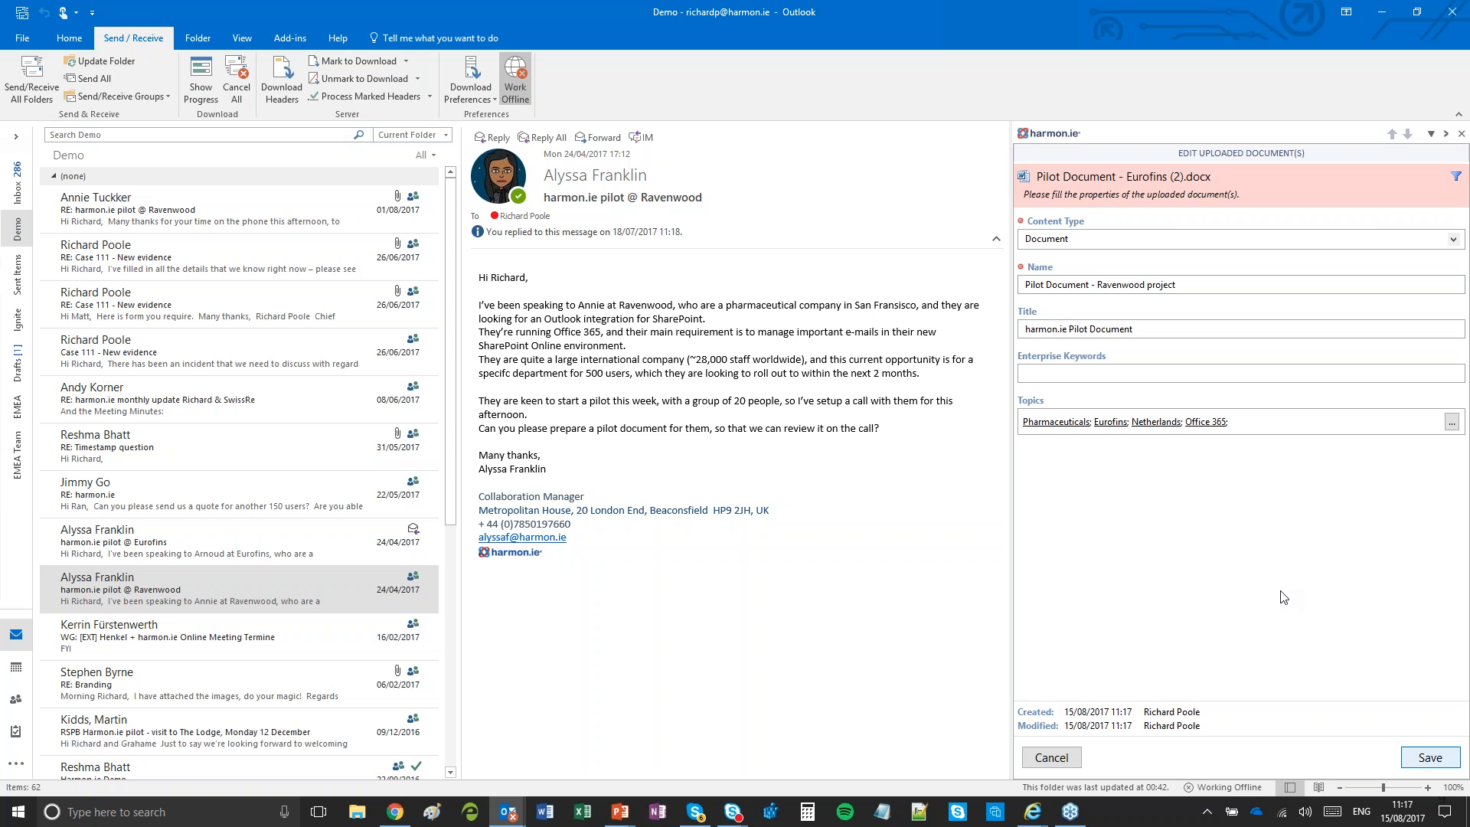
left_click(1429, 758)
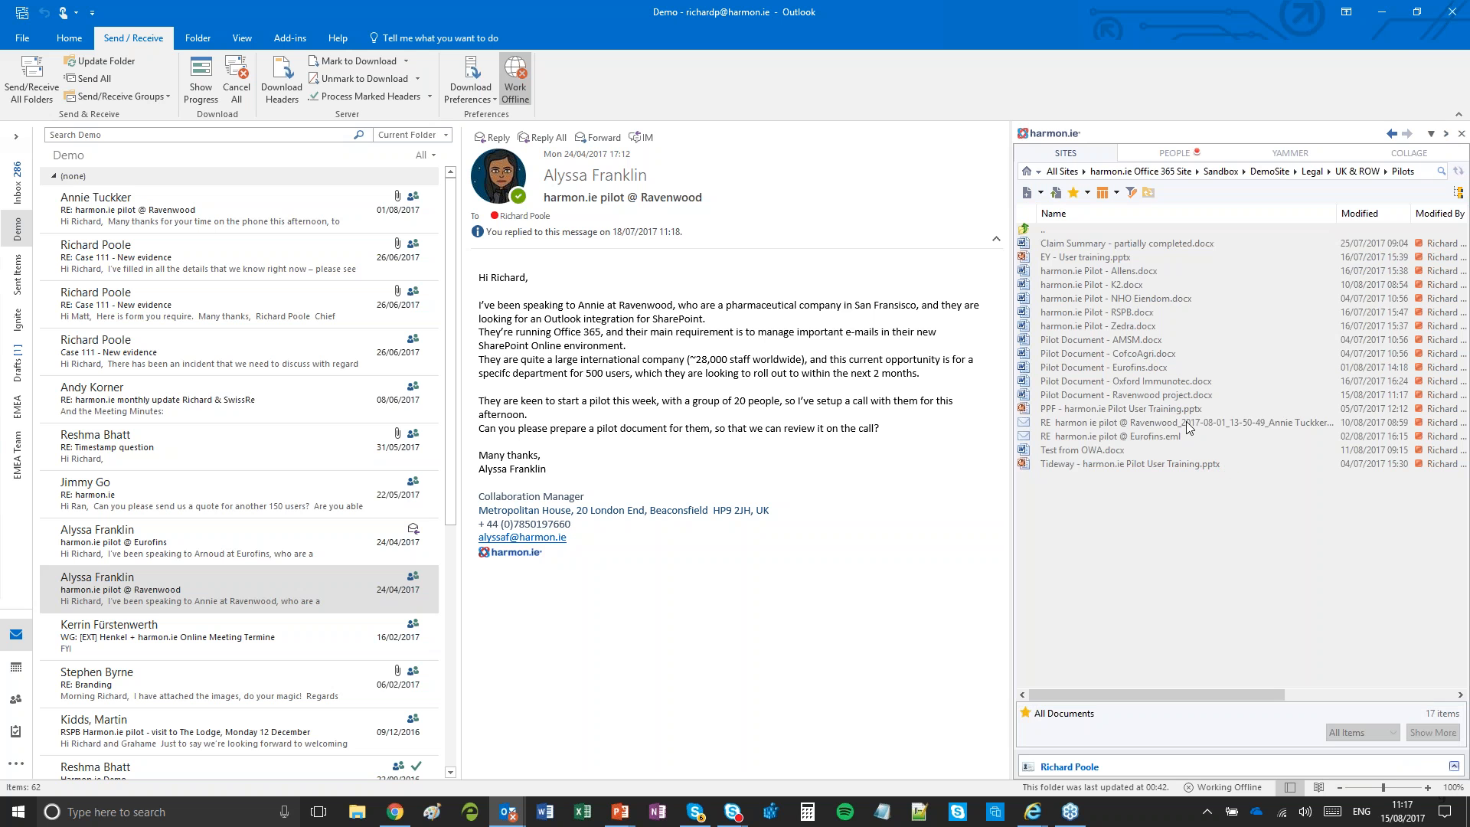
Step: Open Pilot Document - Ravenwood project.docx in Word and replace every occurrence of "Oxford Immunotec" with "Ravenwood"
double_click(1148, 396)
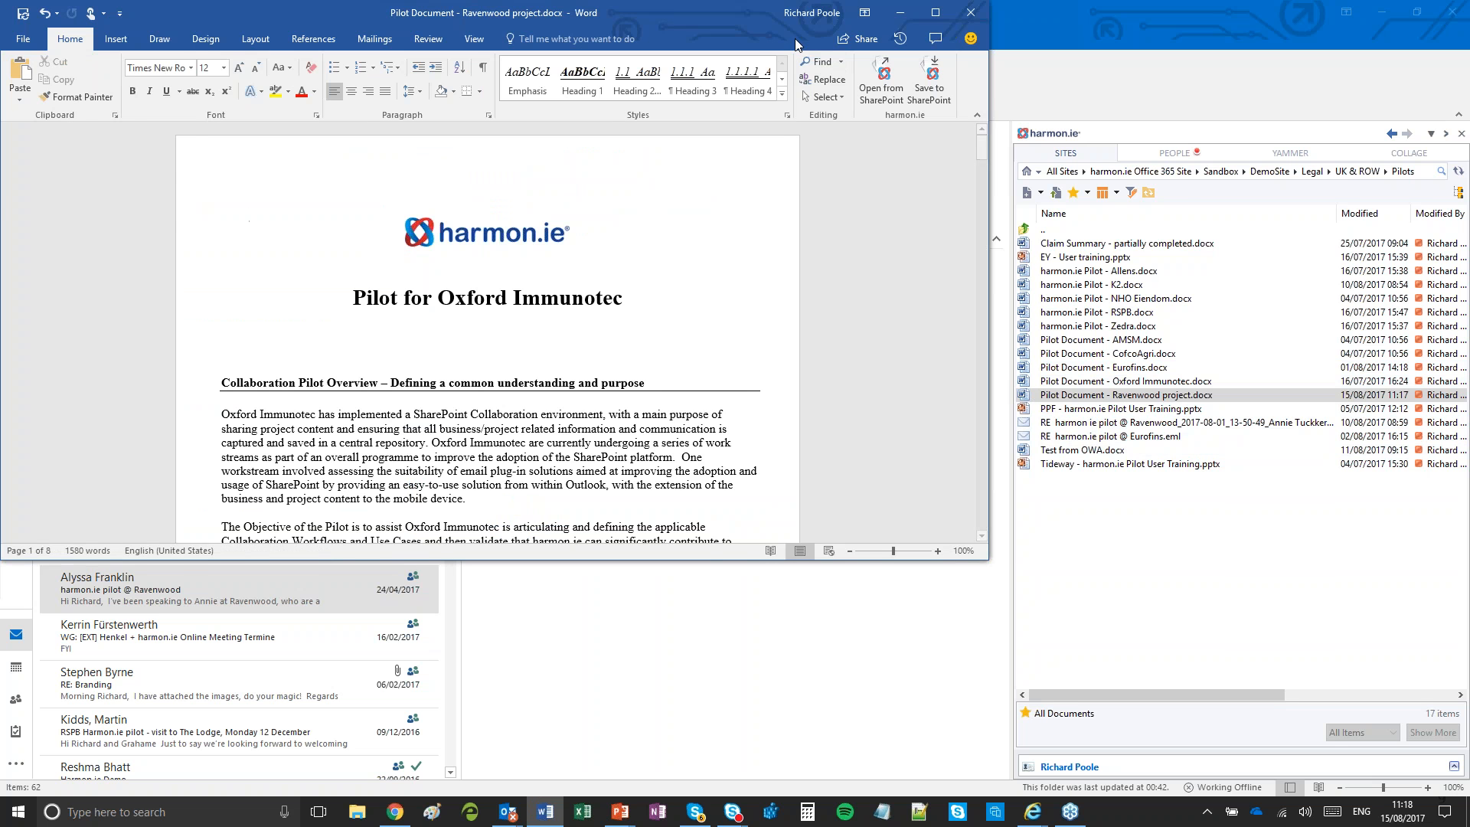
left_click_drag(819, 24, 1014, 33)
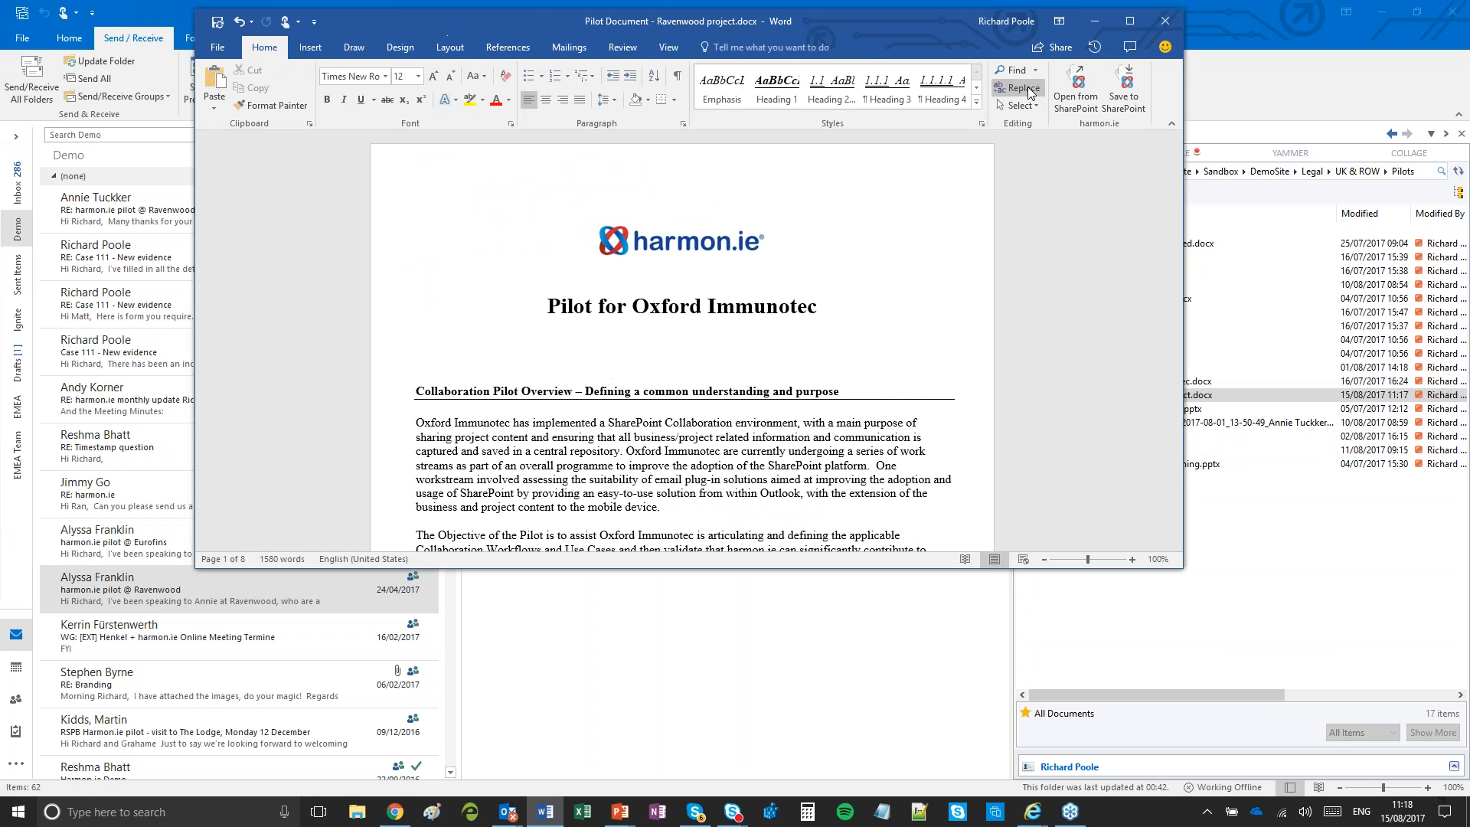
left_click(1023, 88)
type("O")
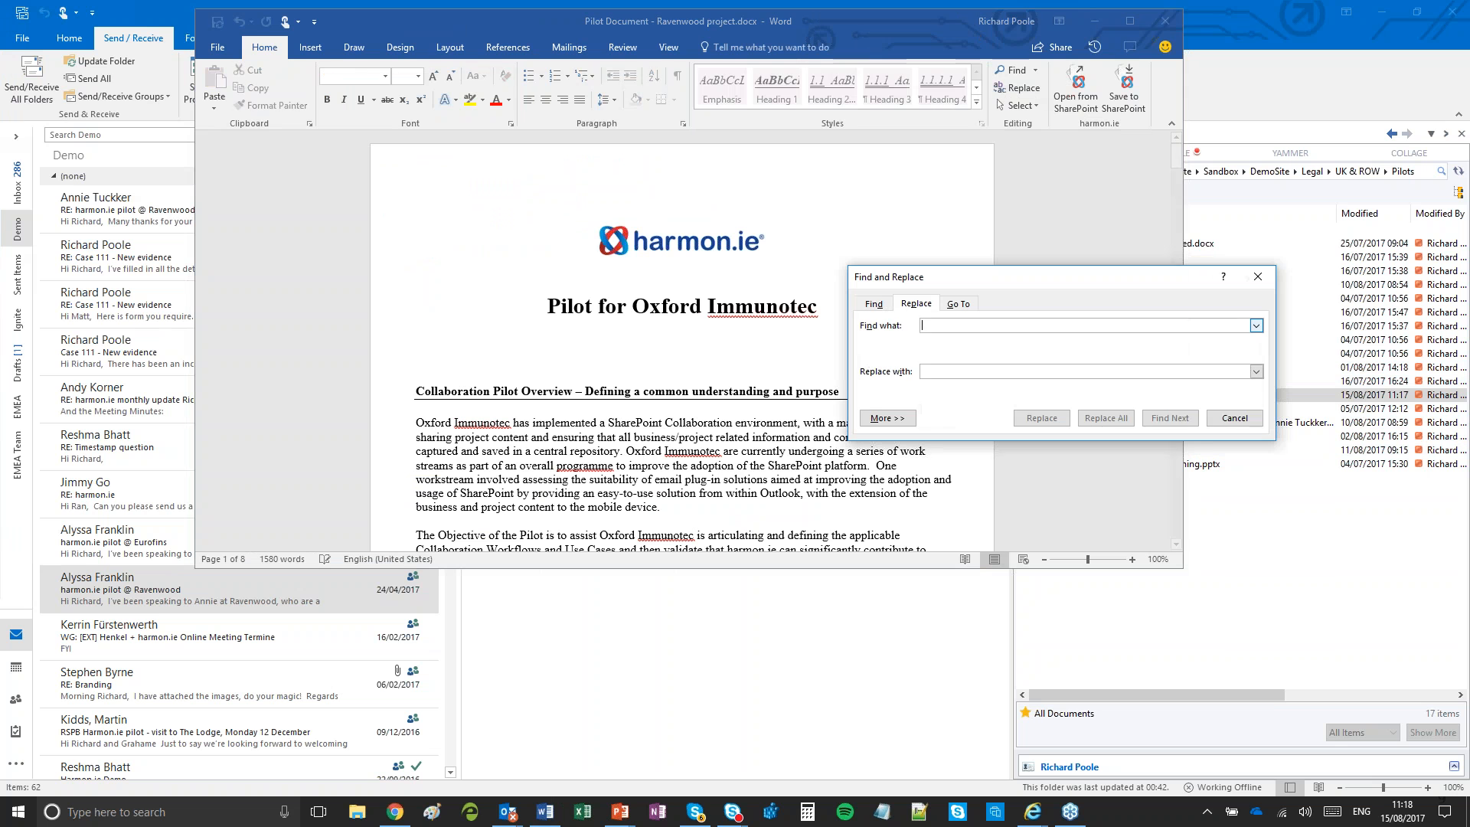
type("xford Immunotec")
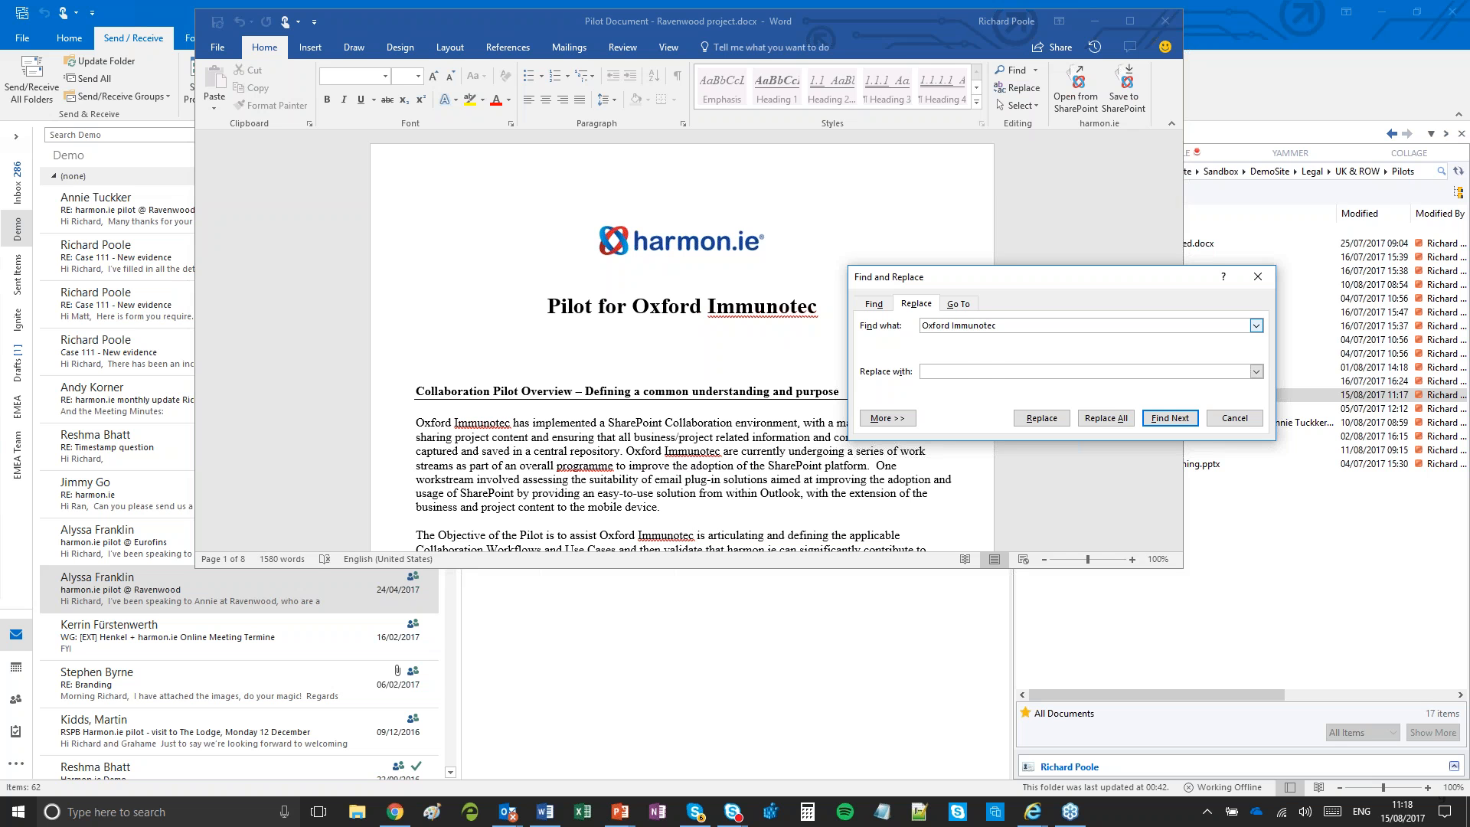
key("Tab")
type("Ravenwood")
left_click(1106, 418)
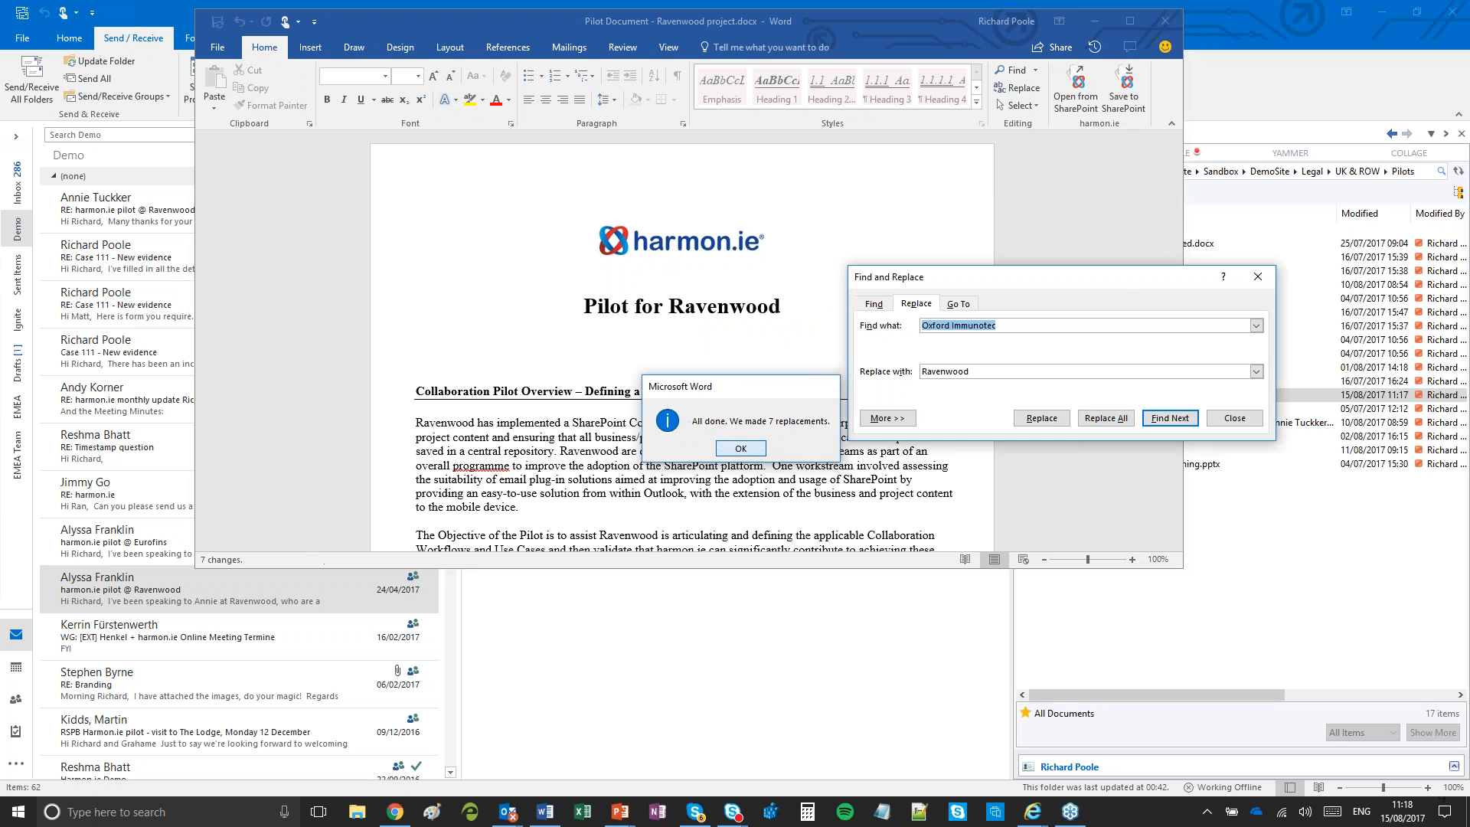
left_click(740, 448)
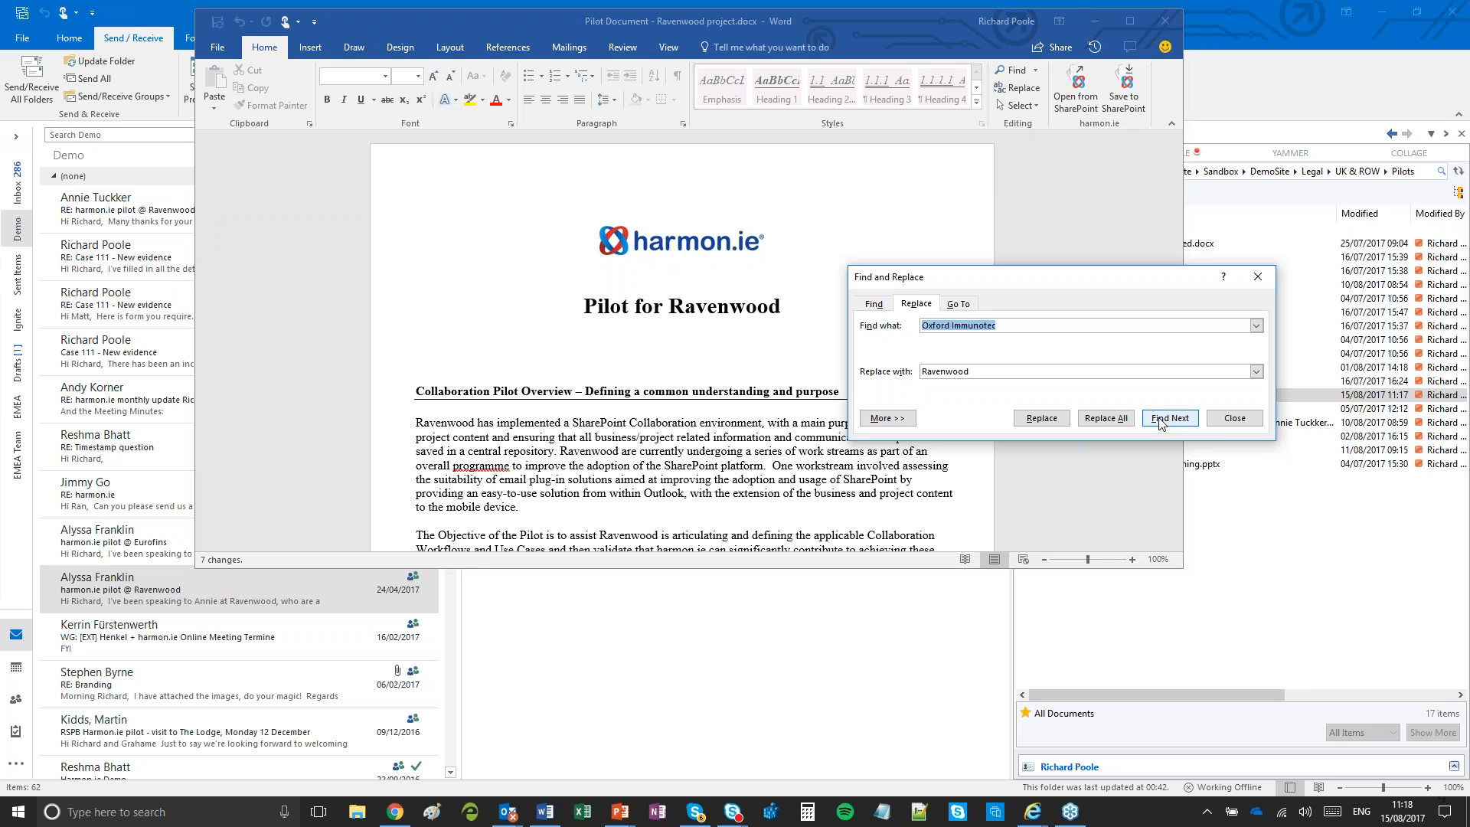
left_click(1234, 420)
Step: Change the month of the licence purchase date on the first page to September
scroll(749, 375, "down", 5)
scroll(749, 375, "down", 6)
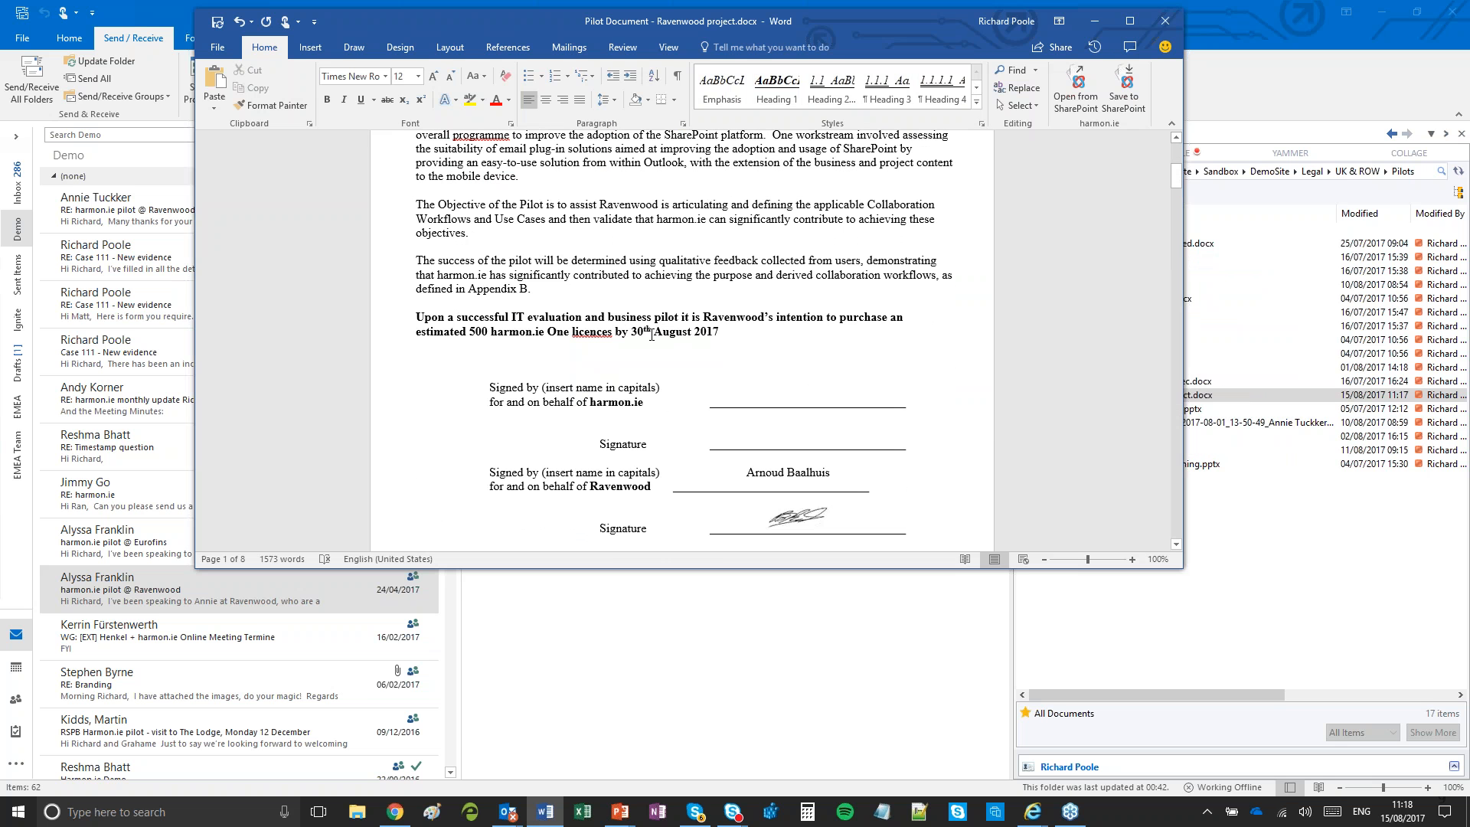
left_click_drag(654, 331, 692, 331)
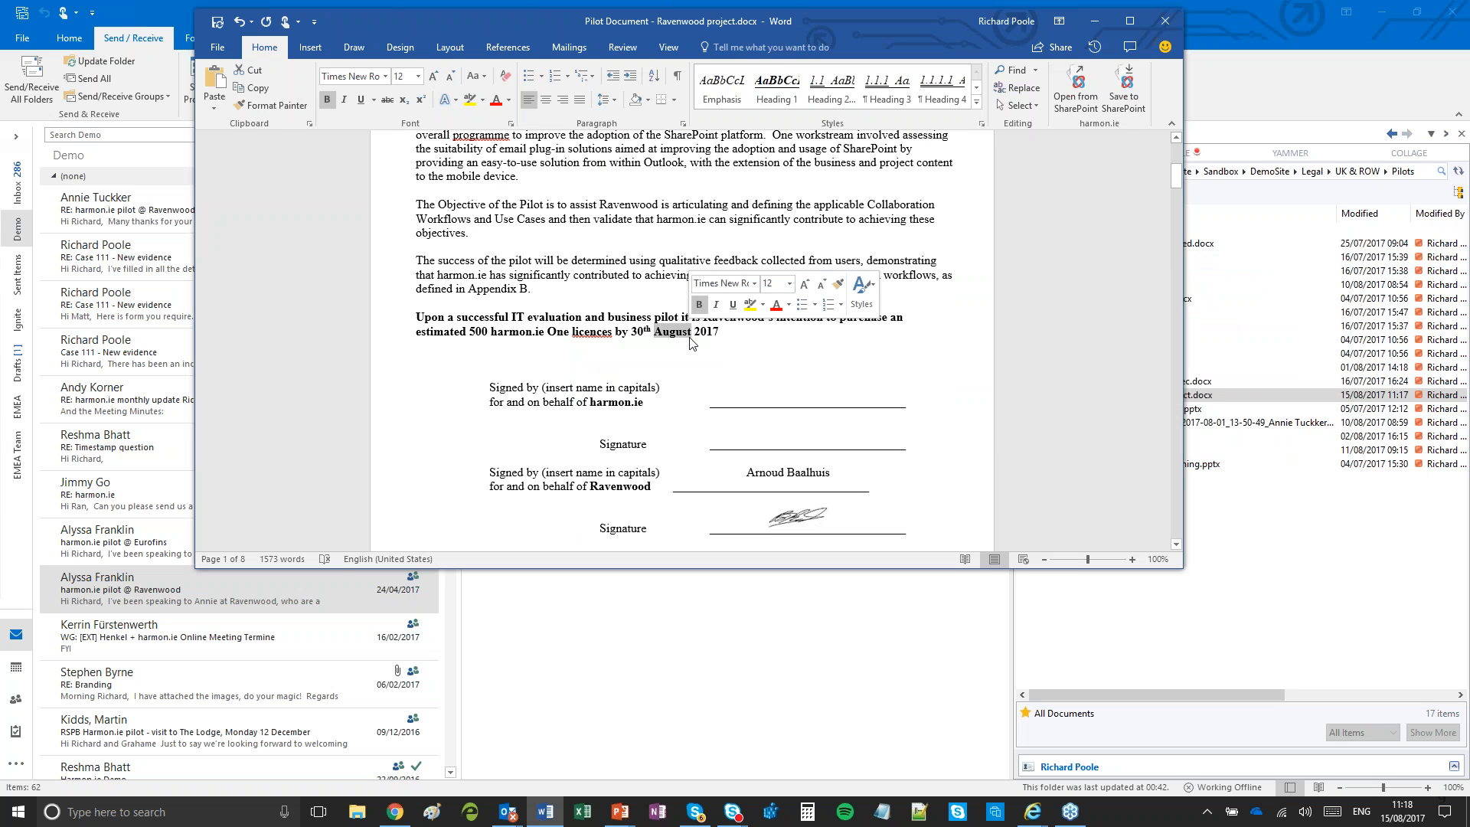
type("Septemb")
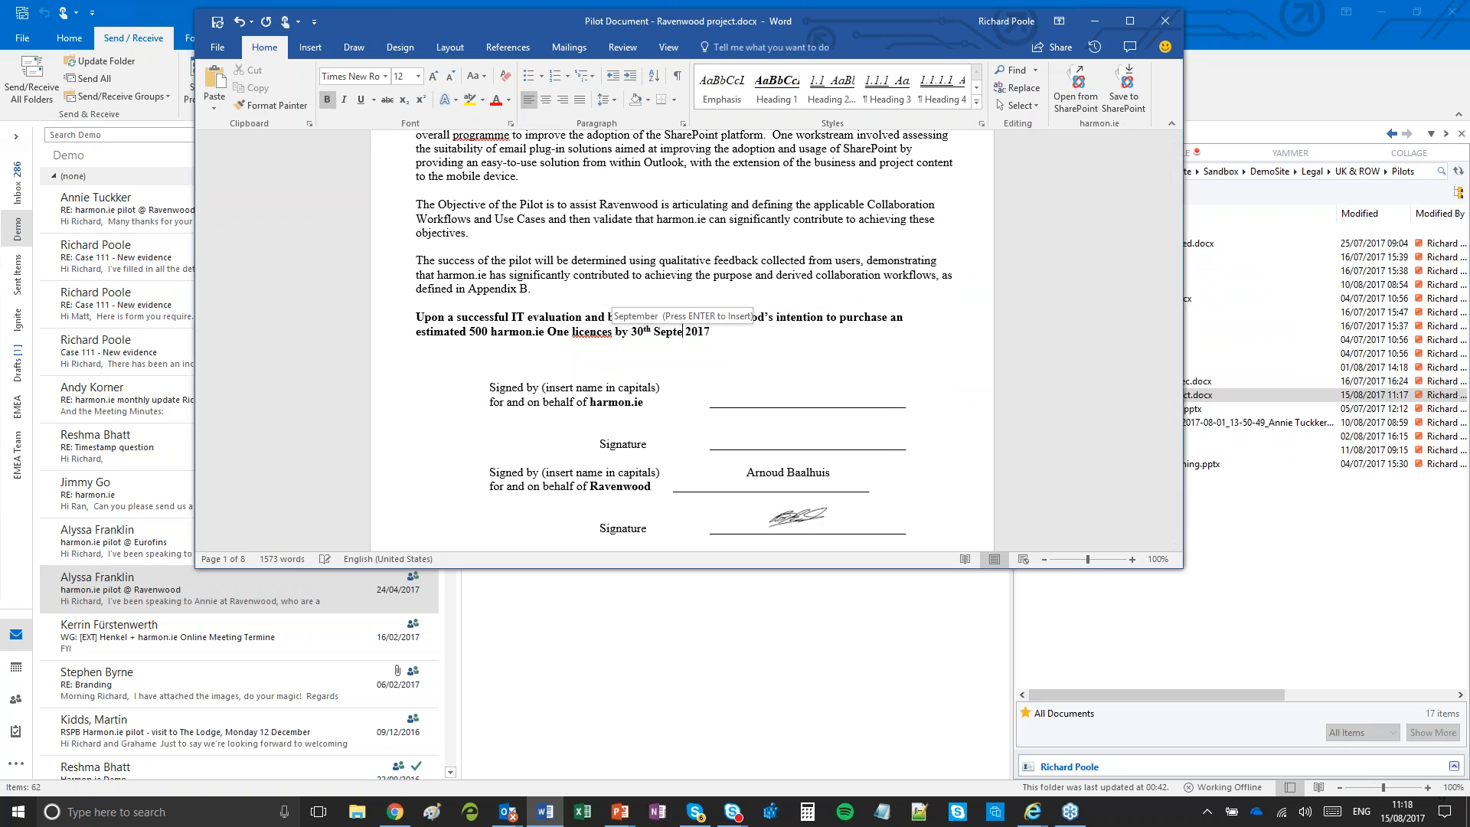
type("er")
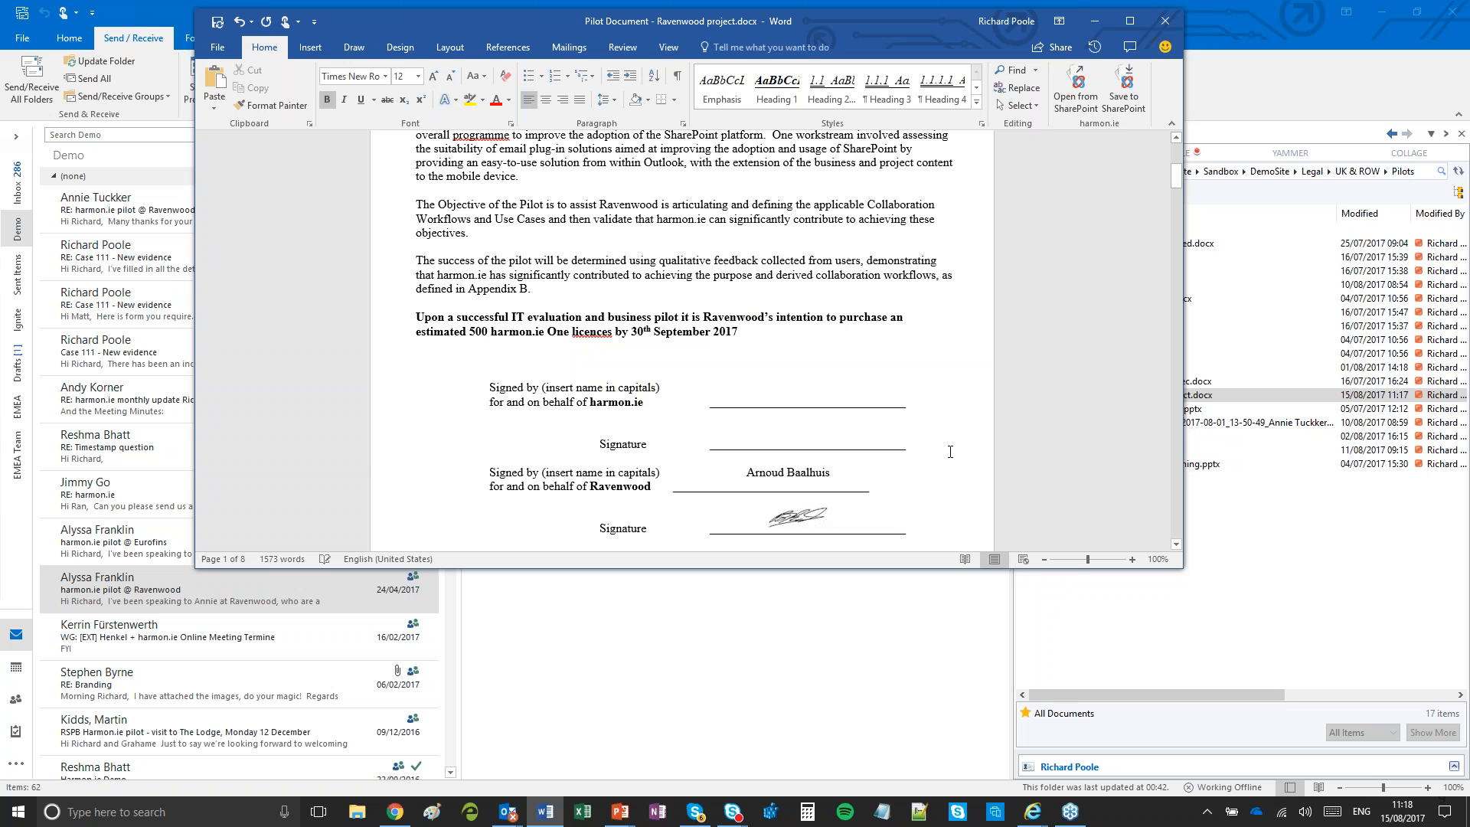
Step: Delete the signature image from the Ravenwood signature line at the end of the first page
scroll(681, 337, "down", 3)
scroll(682, 340, "down", 2)
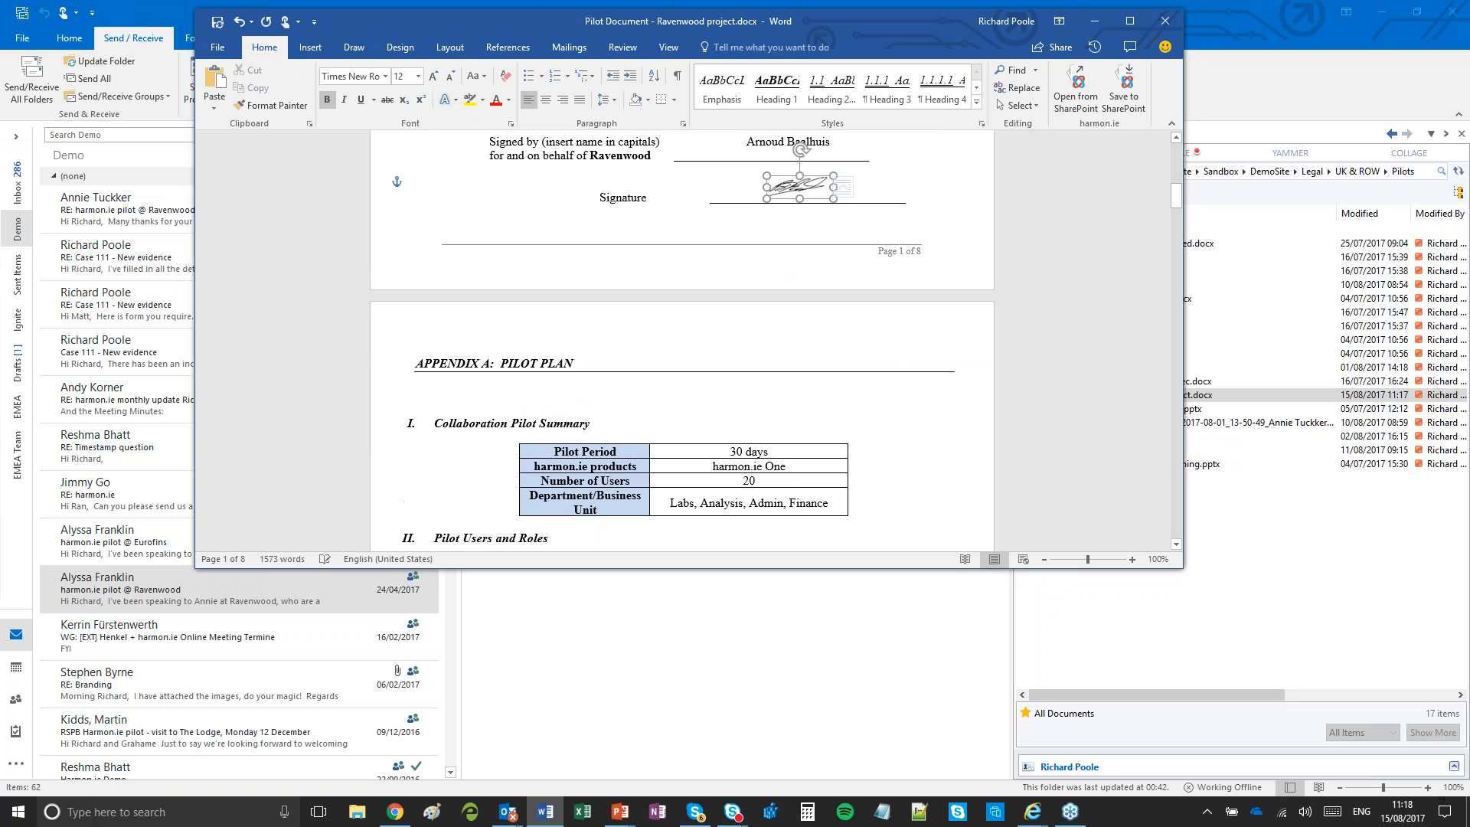
scroll(828, 215, "up", 1)
triple_click(803, 215)
key("Delete")
Step: Clear all the due dates in the milestone table
scroll(773, 315, "down", 2)
scroll(773, 314, "down", 3)
left_click_drag(843, 288, 889, 405)
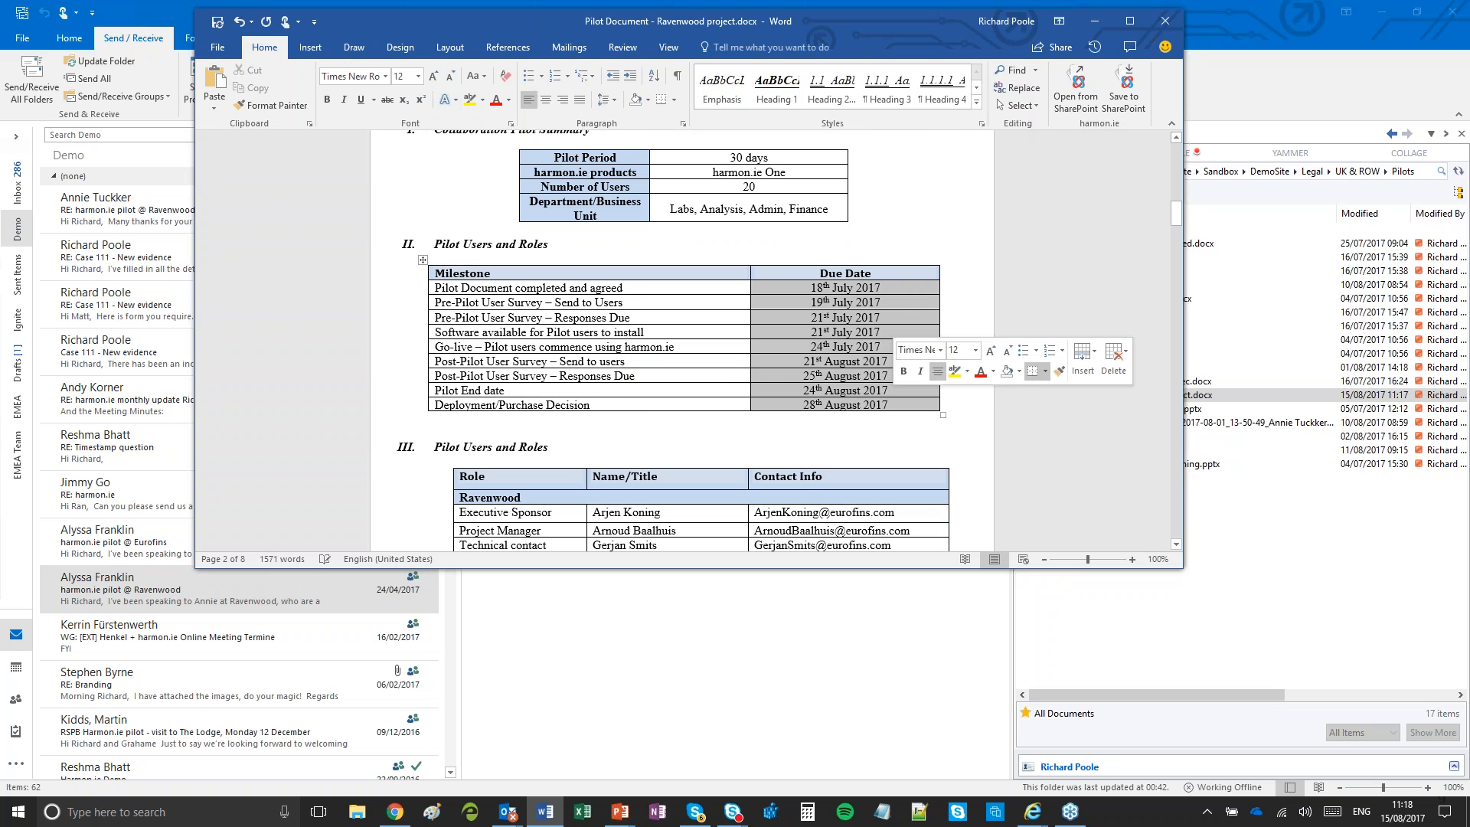
key("Delete")
Step: Clear the names and contact info of the three Ravenwood roles in the Pilot Users and Roles table
scroll(888, 405, "down", 1)
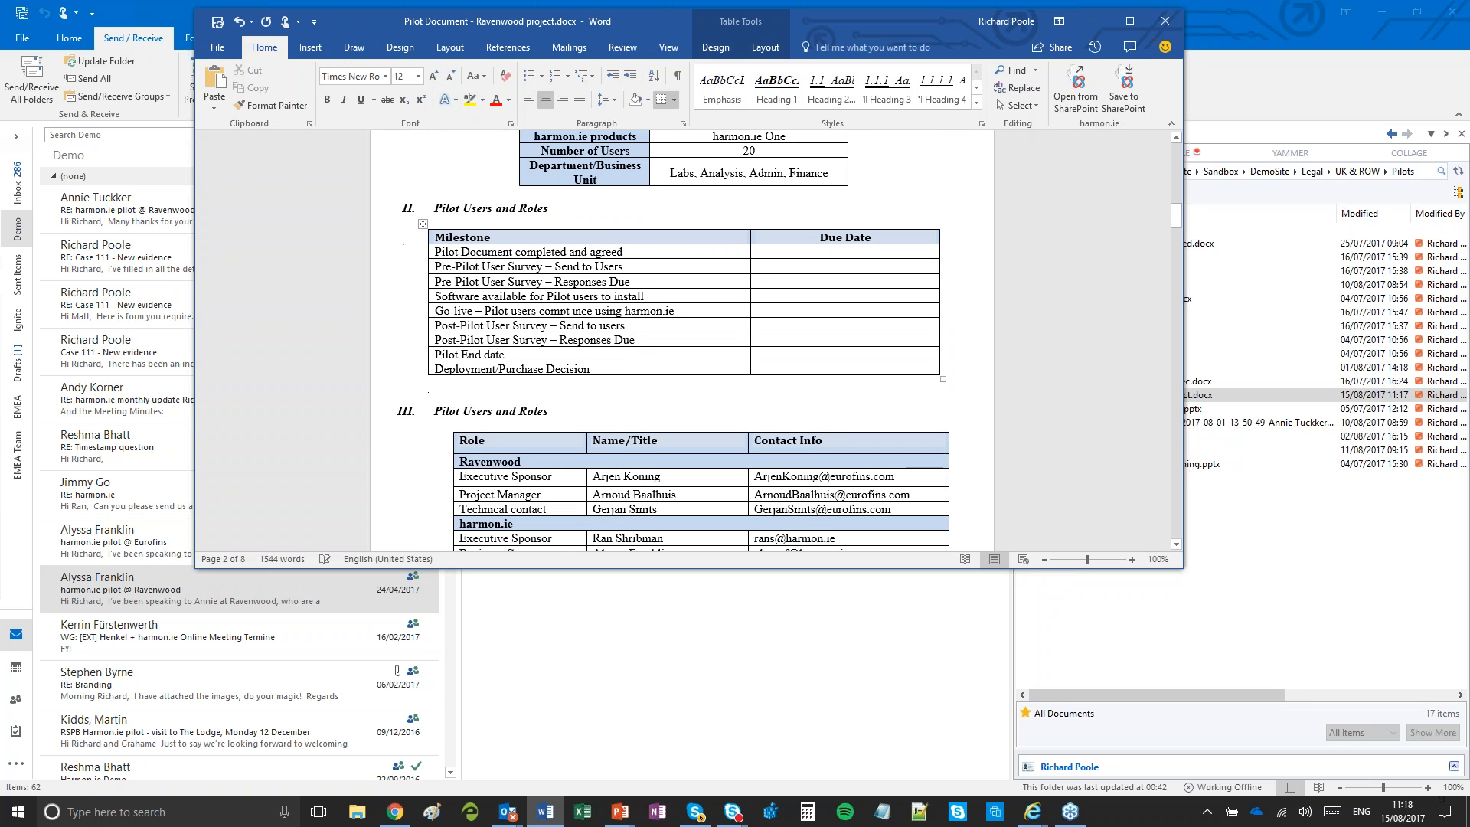
left_click_drag(881, 509, 644, 476)
key("Delete")
Step: Review the environment, resources and workflow sections of the pilot document, and return to the Ravenwood document in Outlook's Pilots folder
scroll(783, 412, "down", 8)
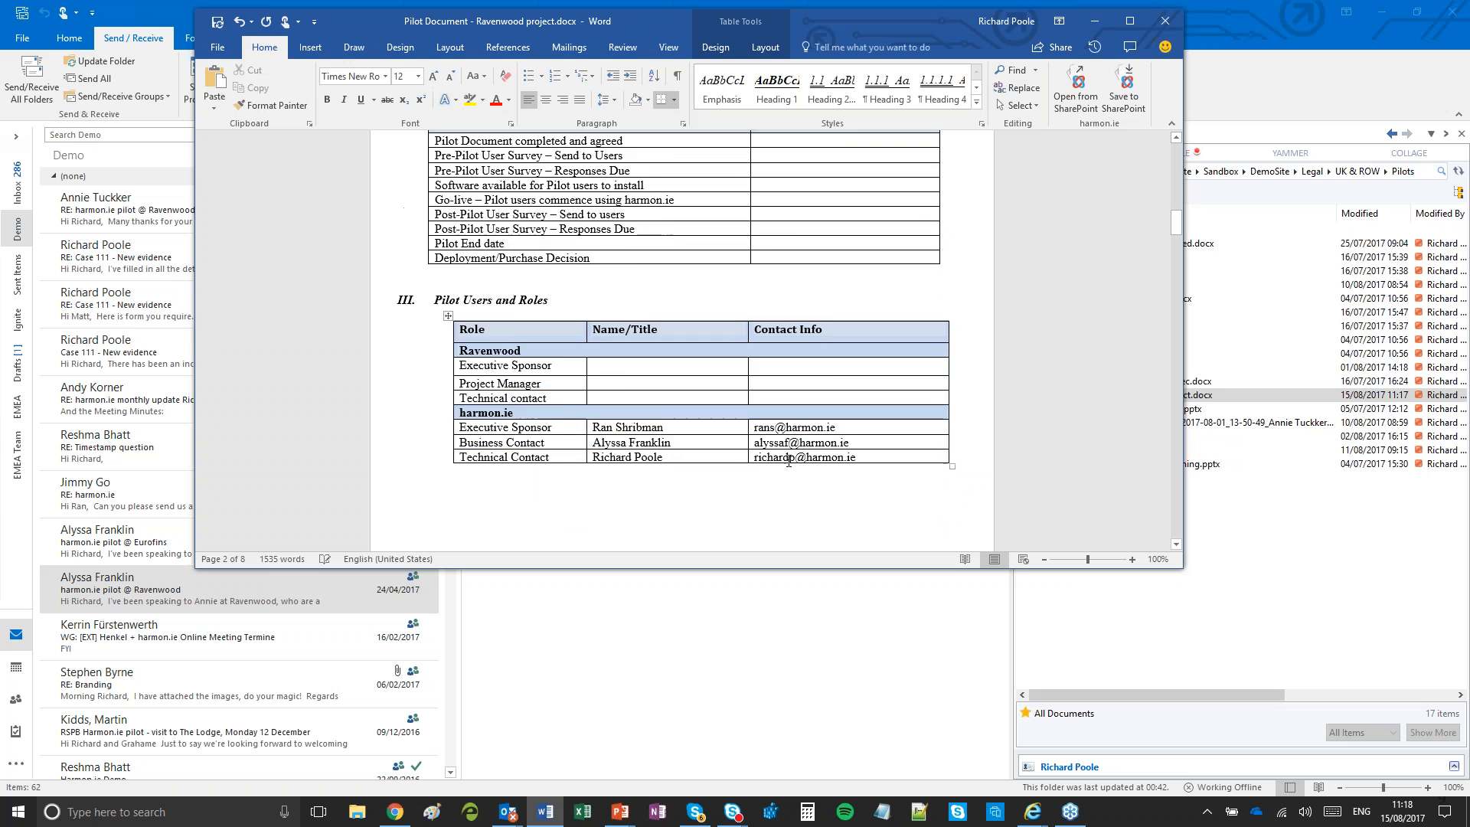
scroll(682, 341, "down", 20)
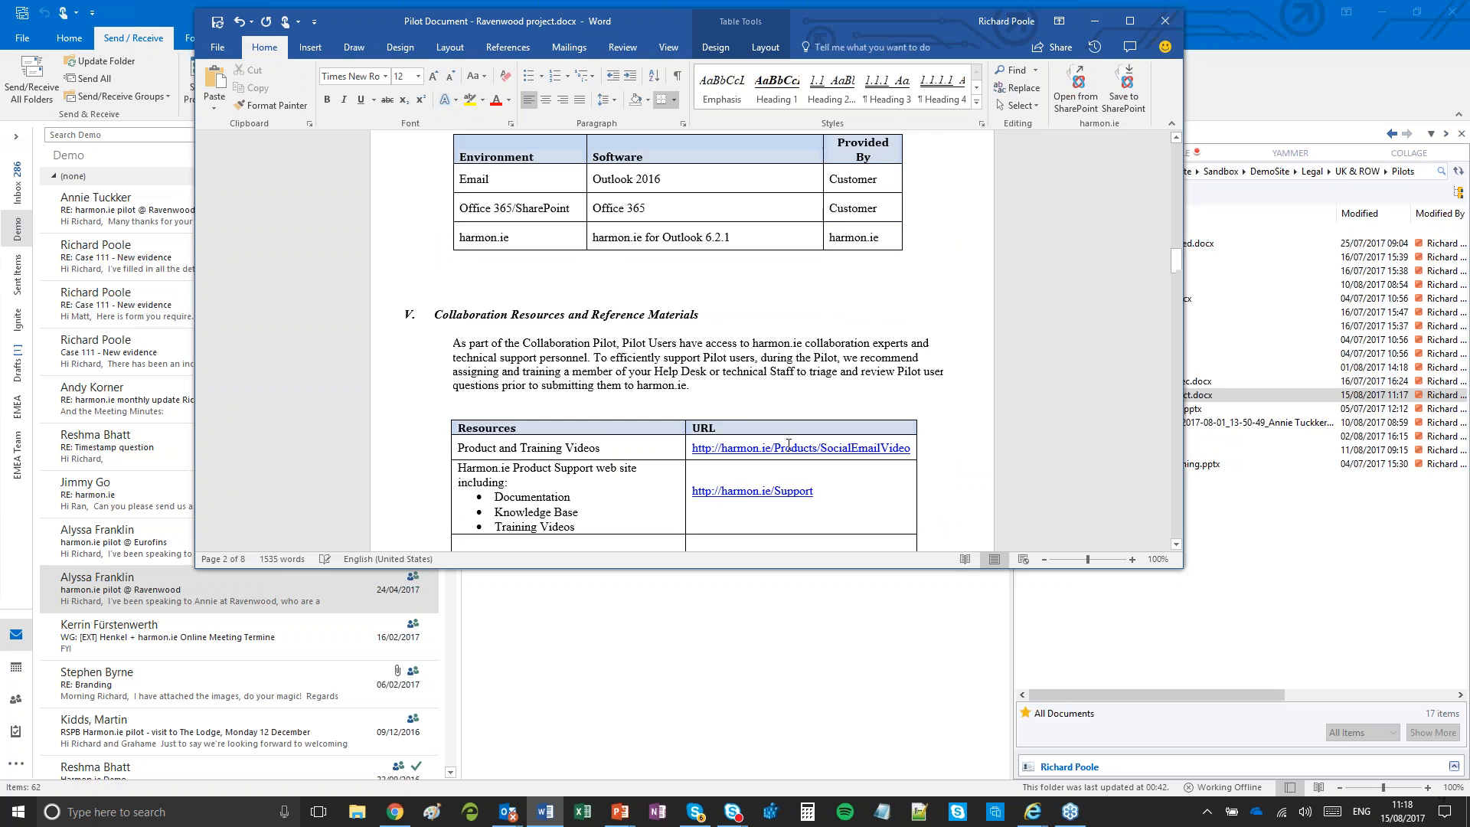
scroll(689, 341, "down", 20)
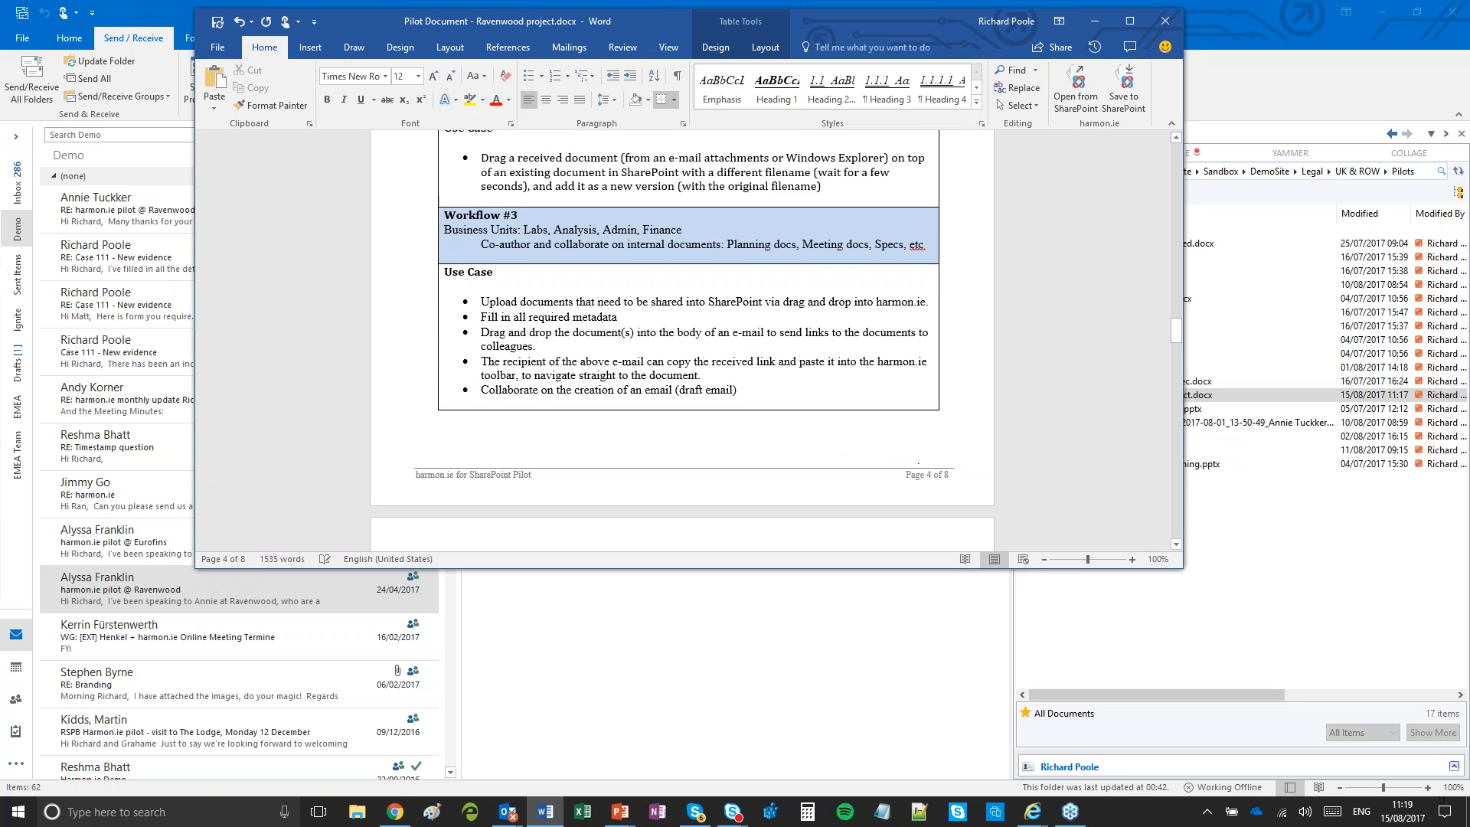
scroll(682, 344, "down", 2)
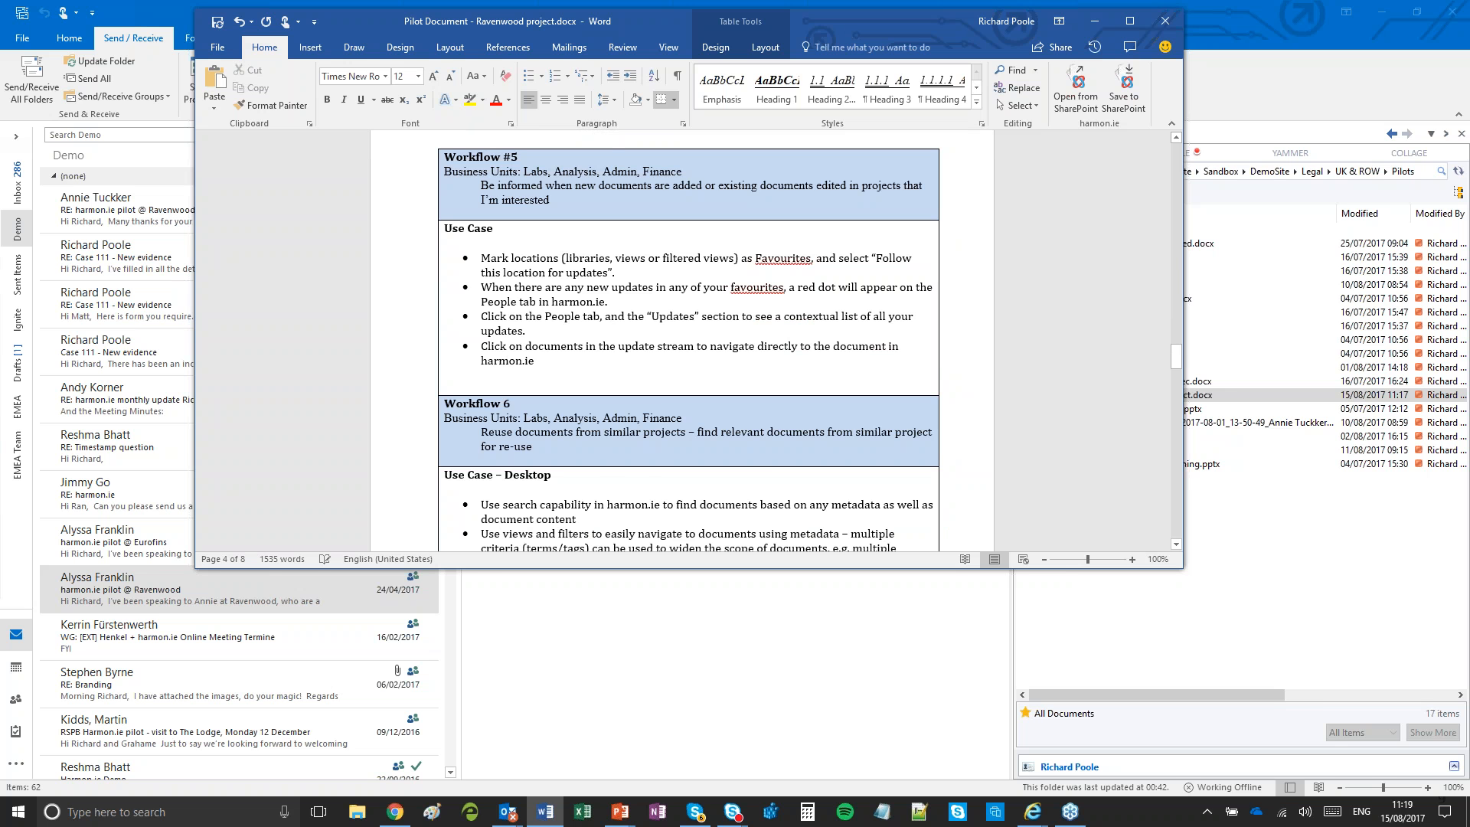
scroll(681, 341, "down", 10)
left_click(1197, 399)
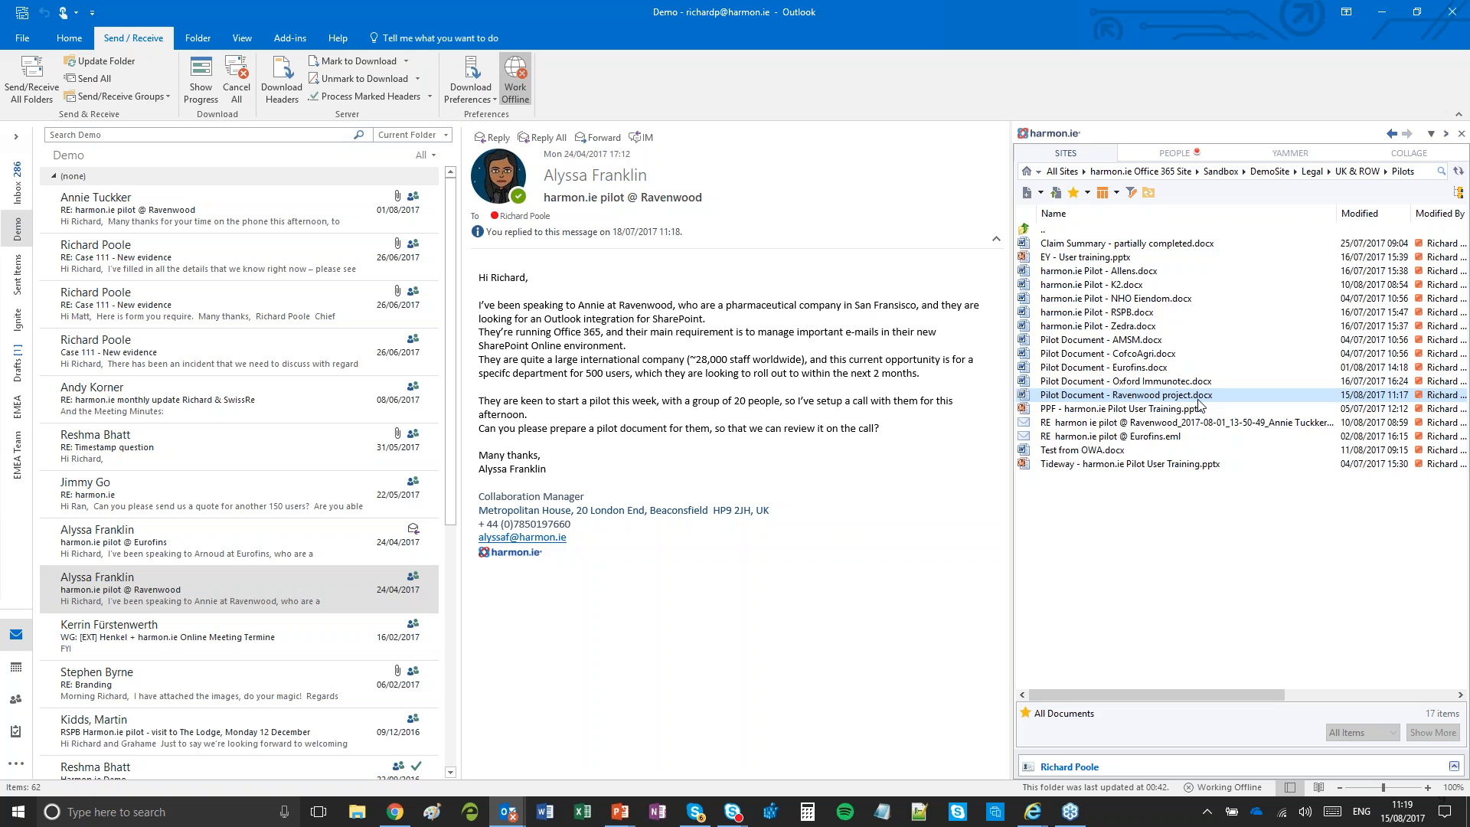
mouse_move(1199, 405)
Step: Create a new email addressed to the colleague who requested the pilot document, with the subject "Test for Ravenwood"
left_click(69, 37)
left_click(19, 77)
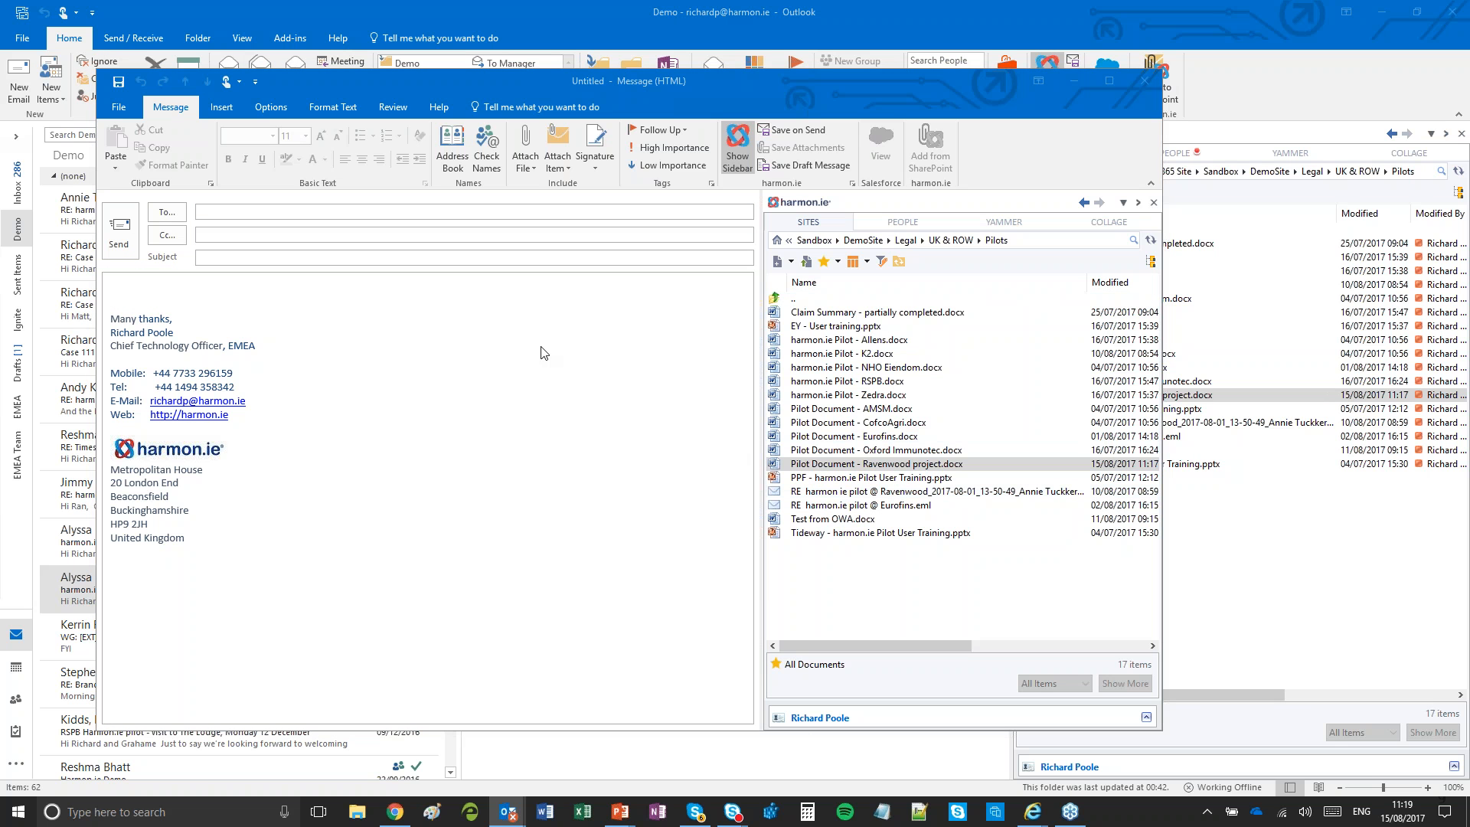
left_click(253, 211)
type("aly")
left_click(265, 246)
left_click(264, 257)
type("Test for Rav")
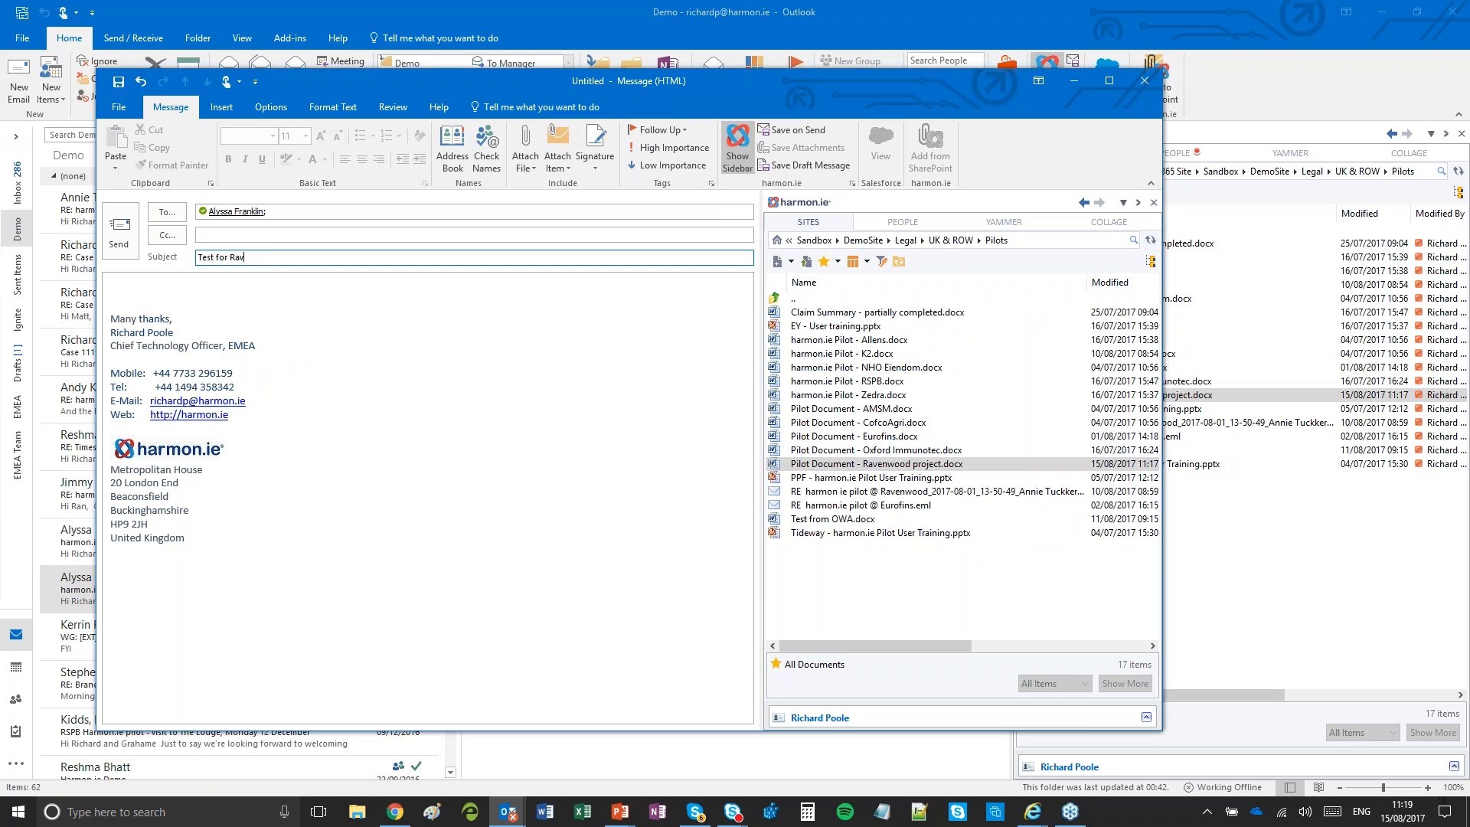
type("enwood")
Step: Write "Hi," and "As discussed, please see the" above the signature, followed by a link to Pilot Document - Ravenwood project.docx from the Pilots folder
left_click(195, 279)
type("H")
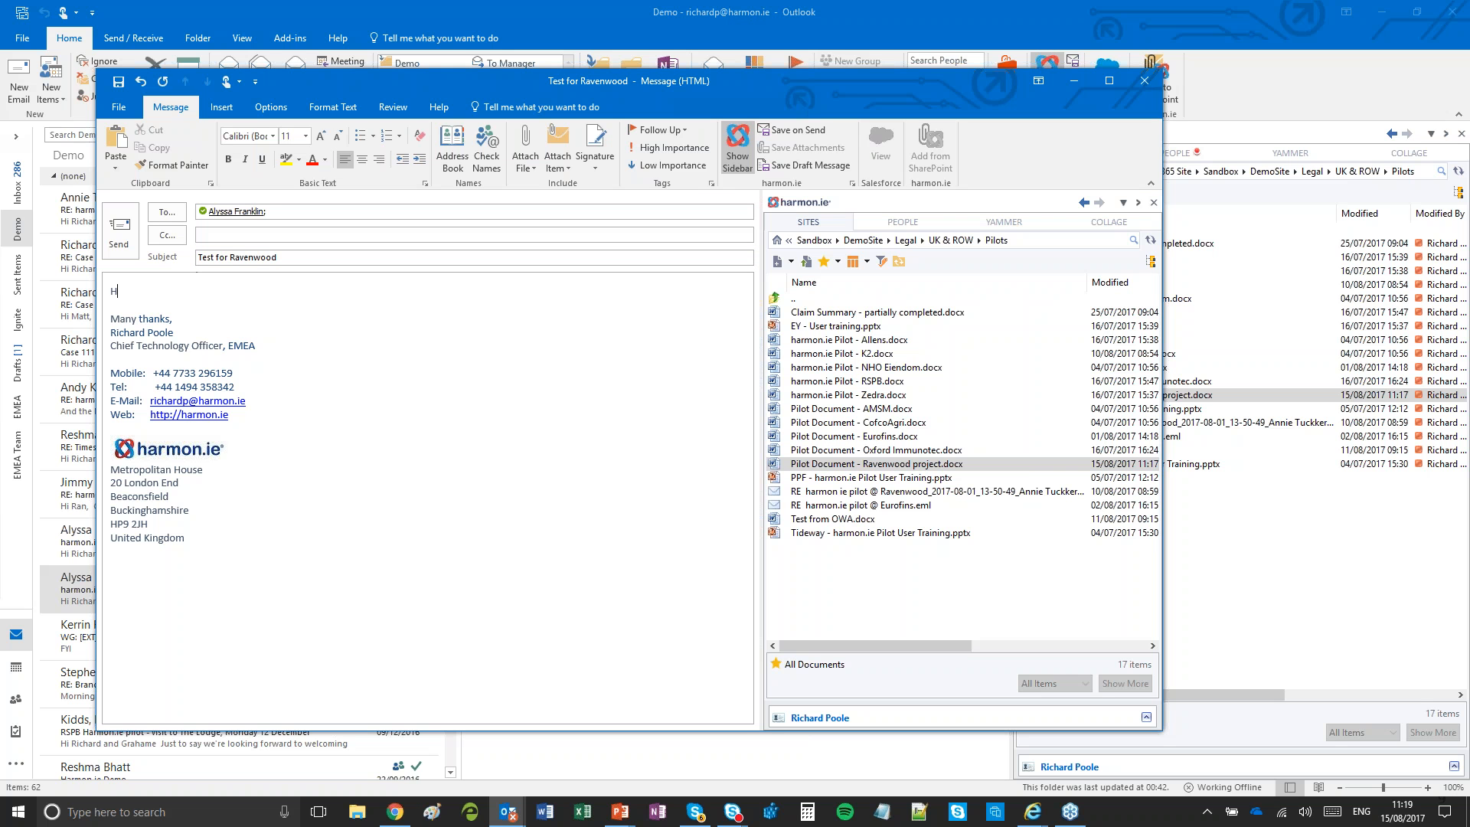
type("i As discussed,")
type(",")
key("Return")
key("Return")
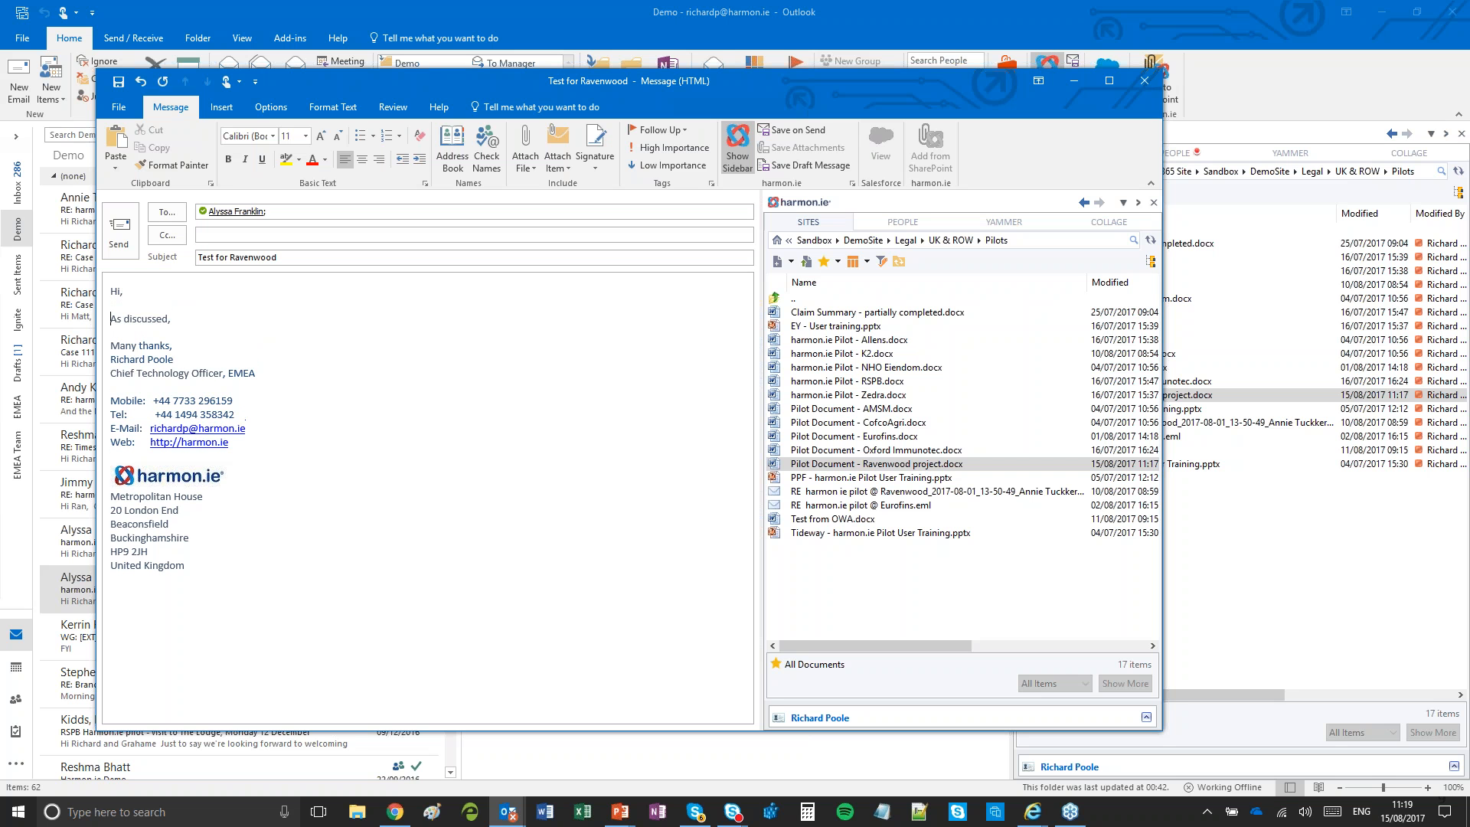
type("please see the pi")
key("BackSpace")
left_click_drag(847, 468, 512, 381)
left_click_drag(772, 464, 333, 331)
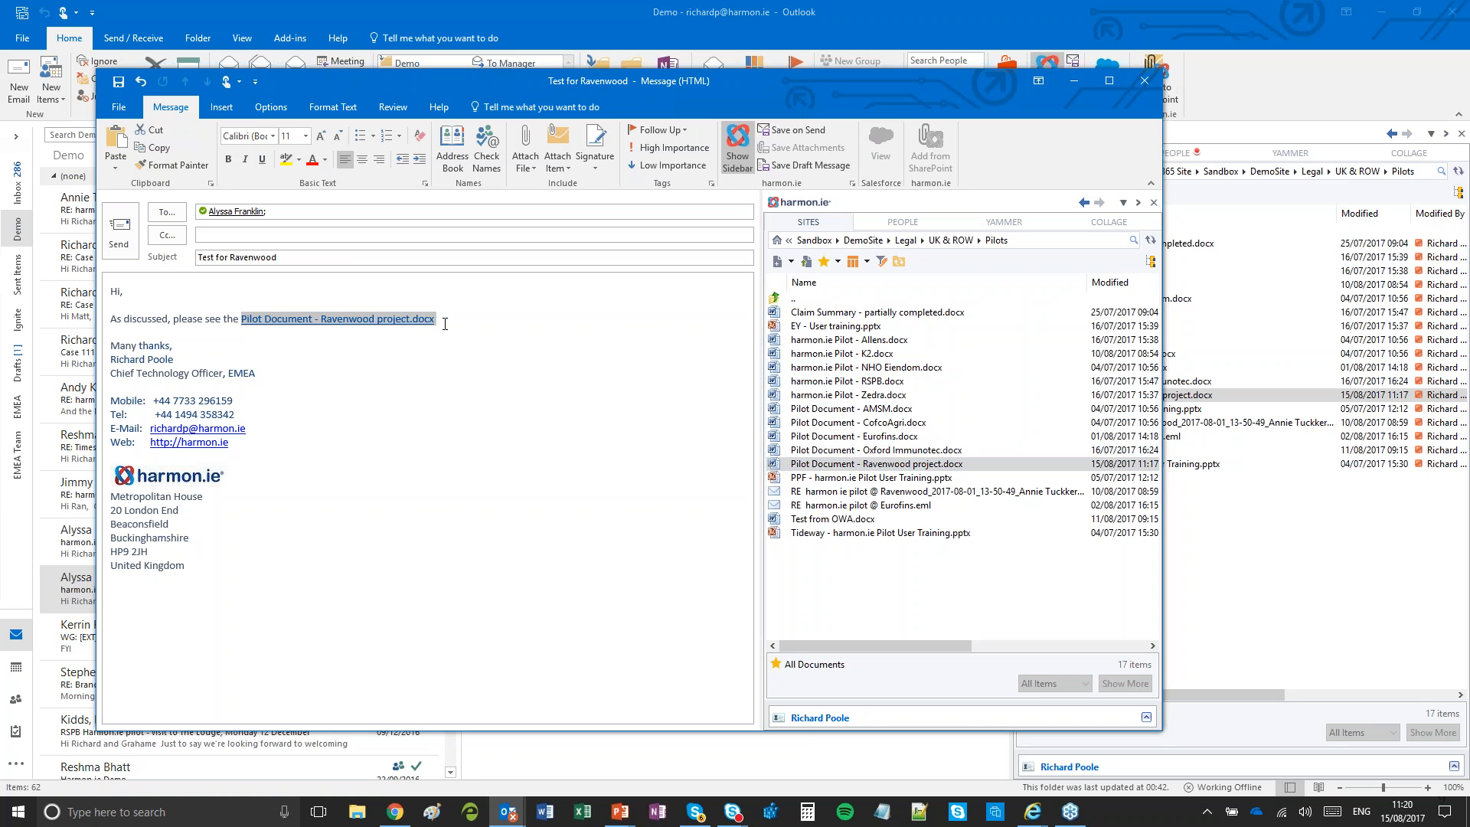
left_click(483, 323)
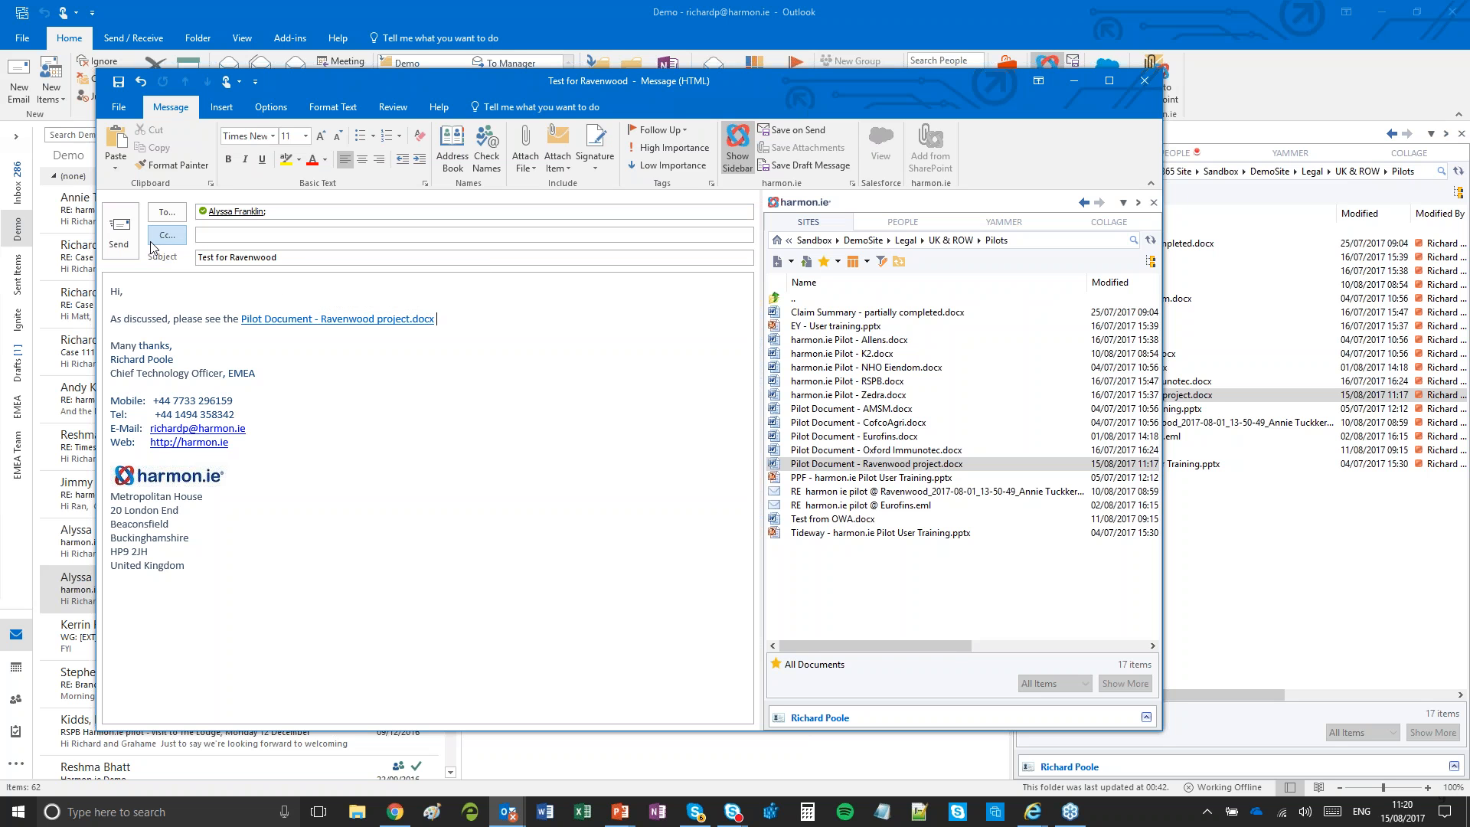
Step: Send the email, making sure the recipients can edit the linked document
left_click(119, 230)
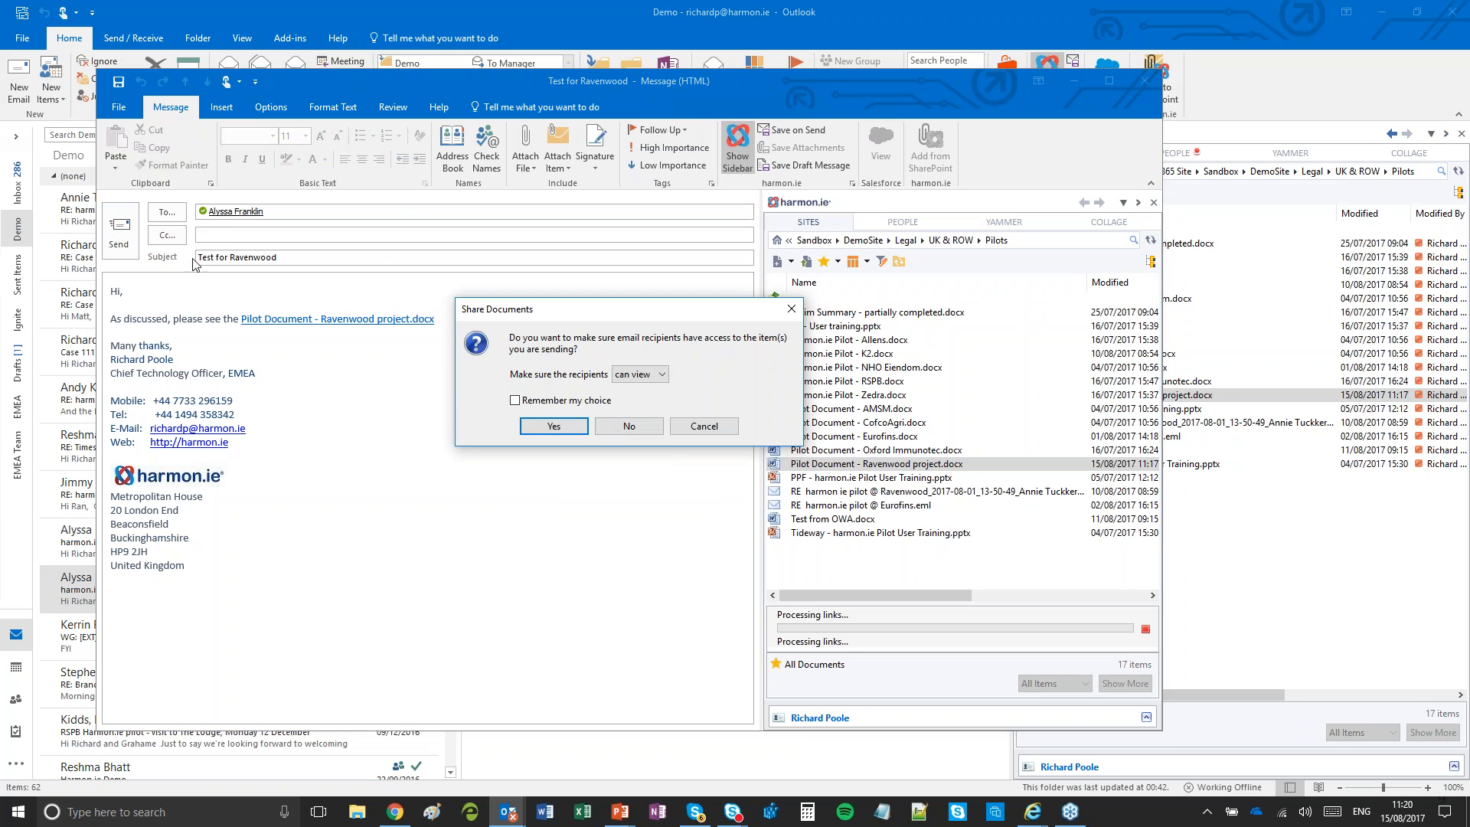
left_click(657, 375)
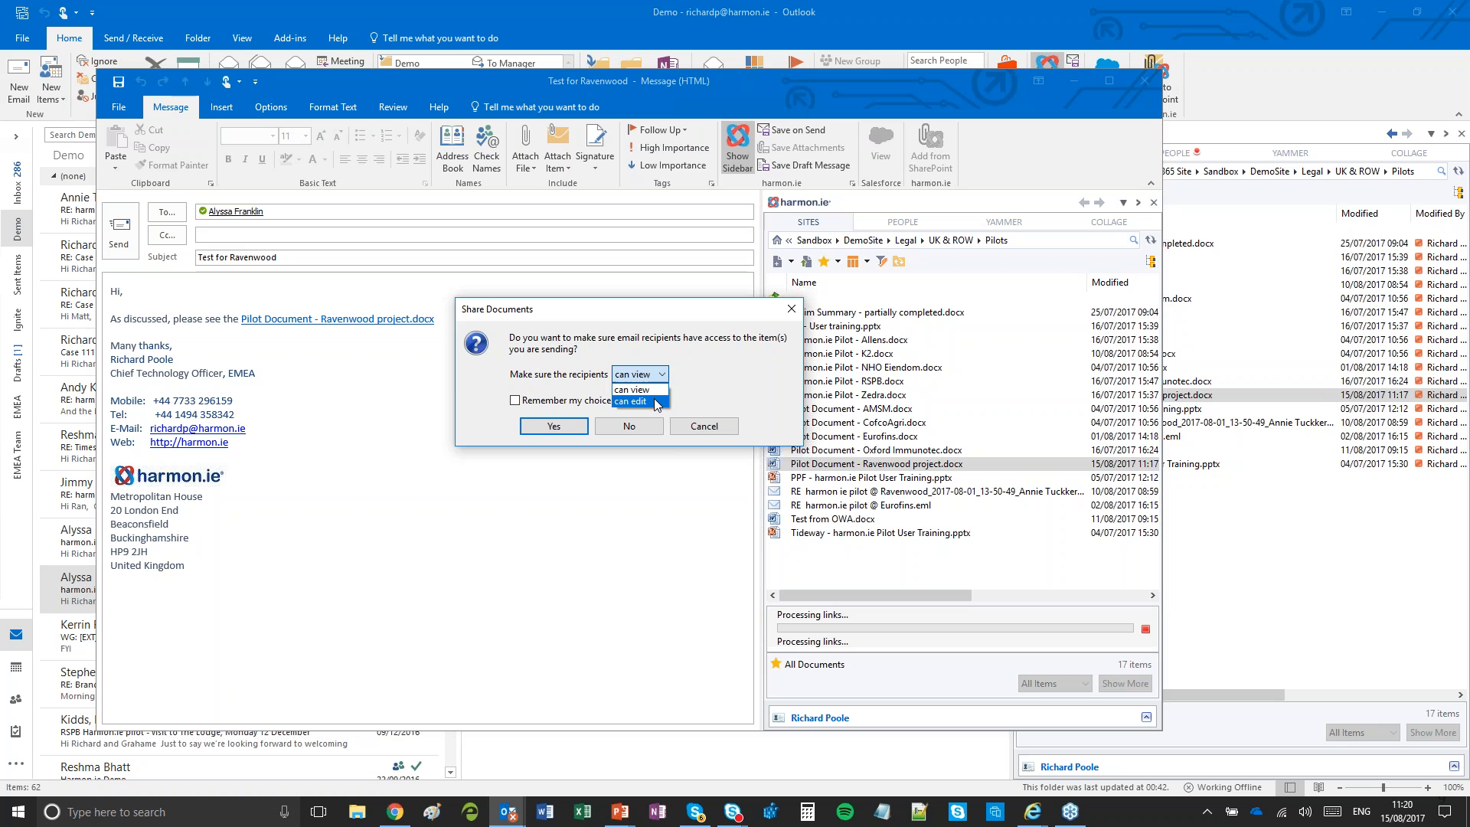
left_click(657, 404)
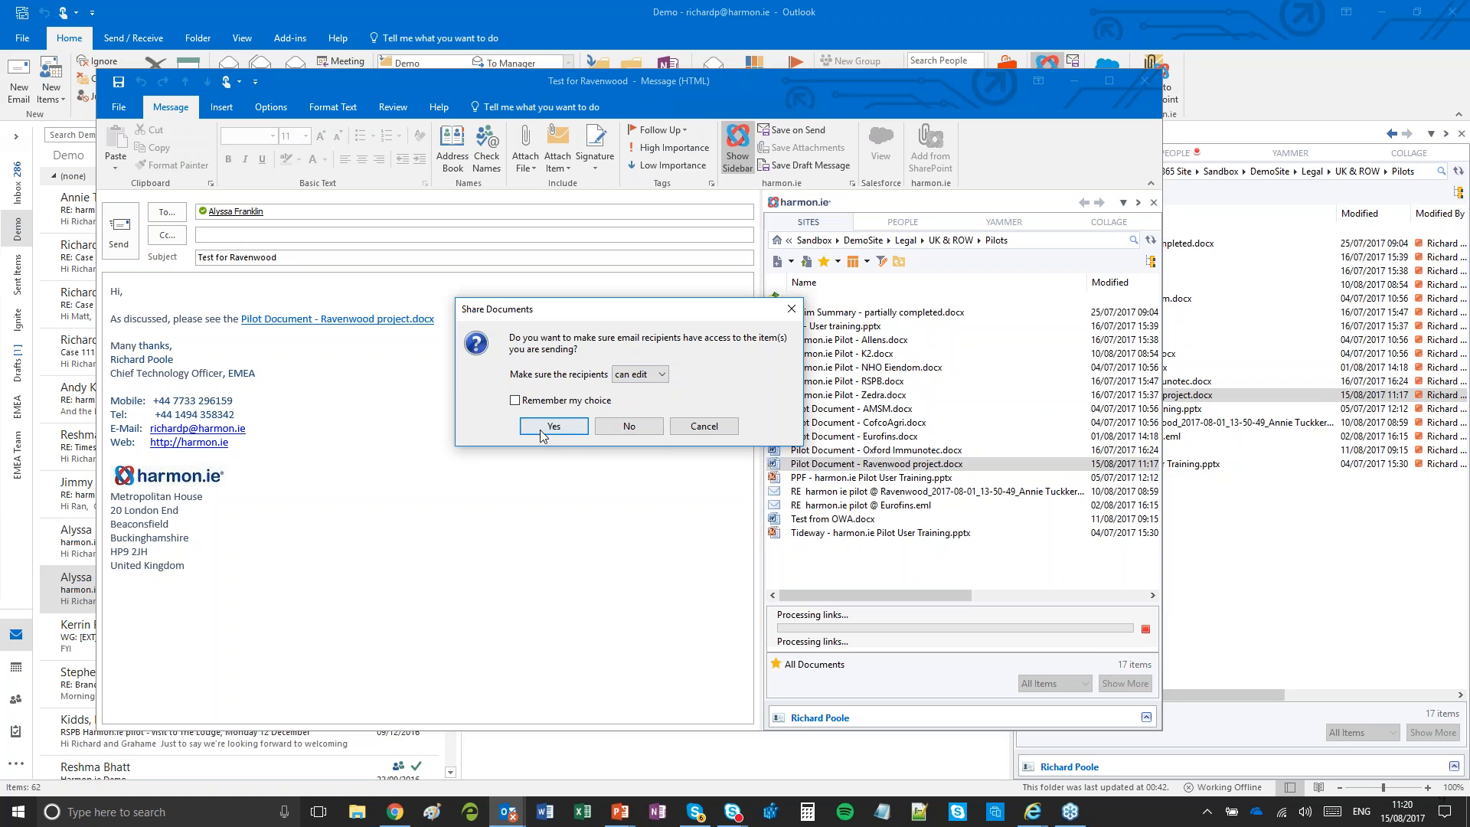
left_click(554, 427)
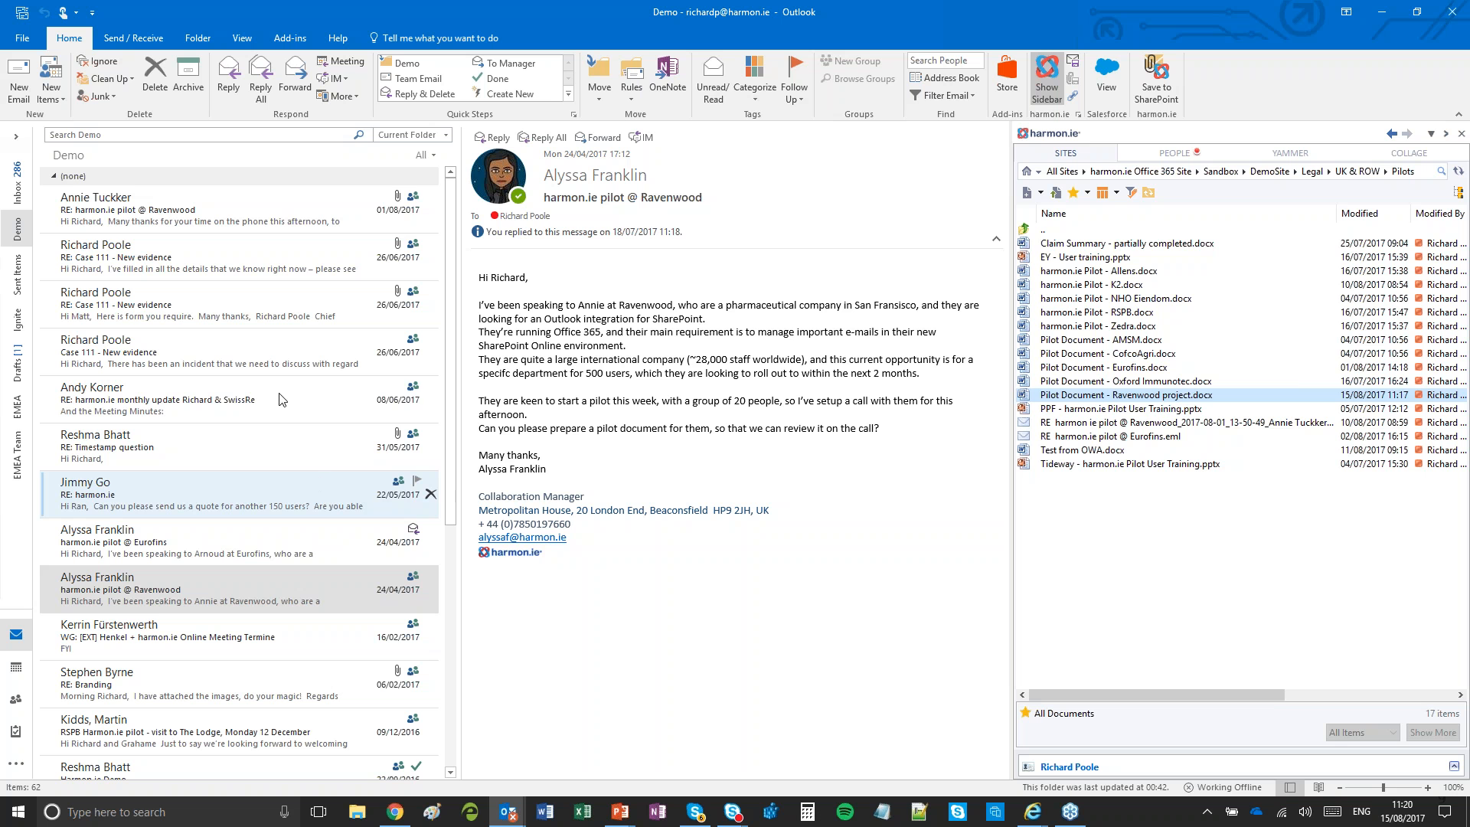
Step: Upload the signed attachment of the "RE: harmon.ie pilot @ Ravenwood" email onto Pilot Document - Ravenwood project.docx and save the document properties
left_click(215, 222)
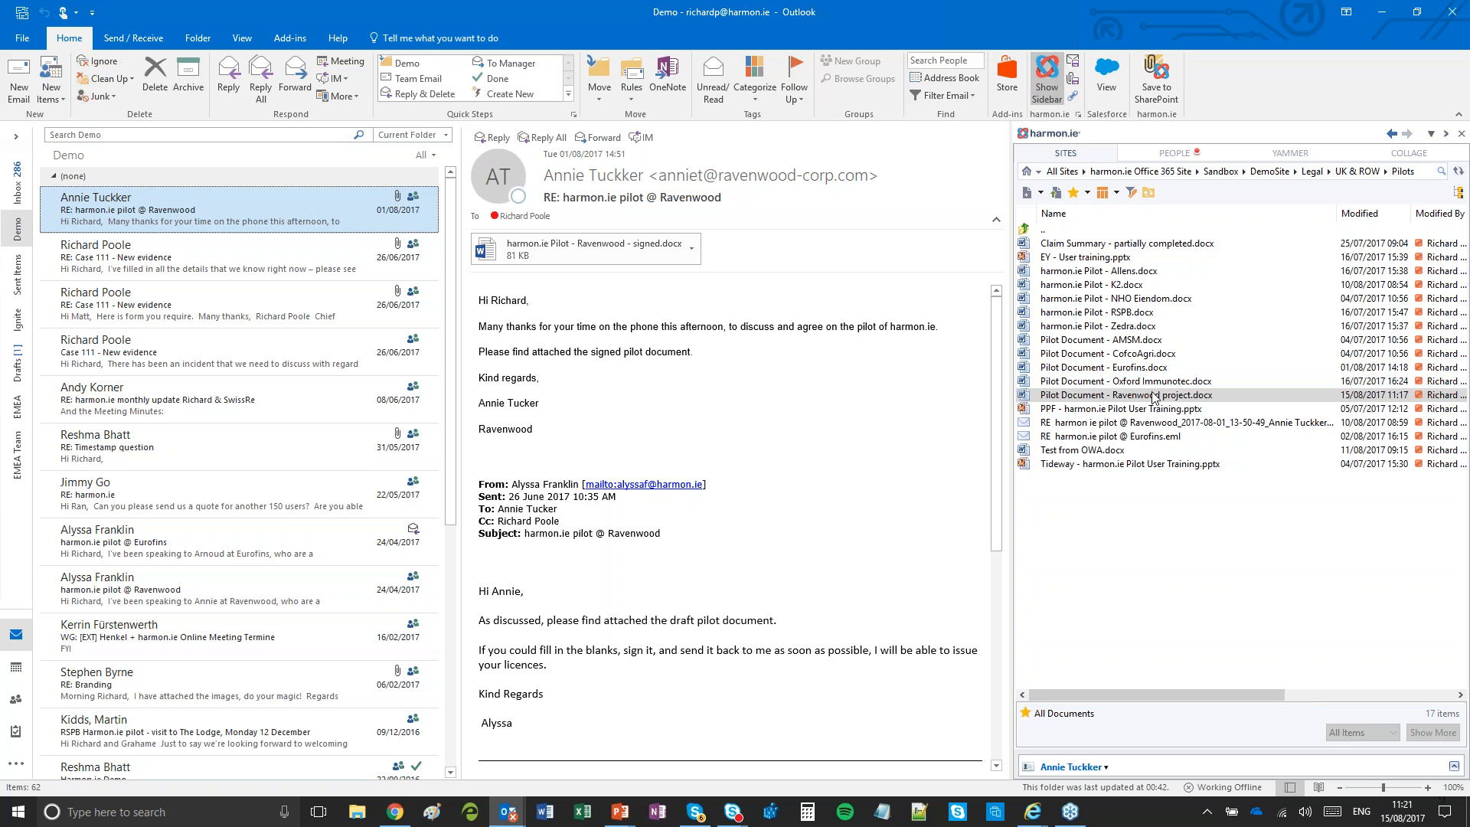
mouse_move(1154, 396)
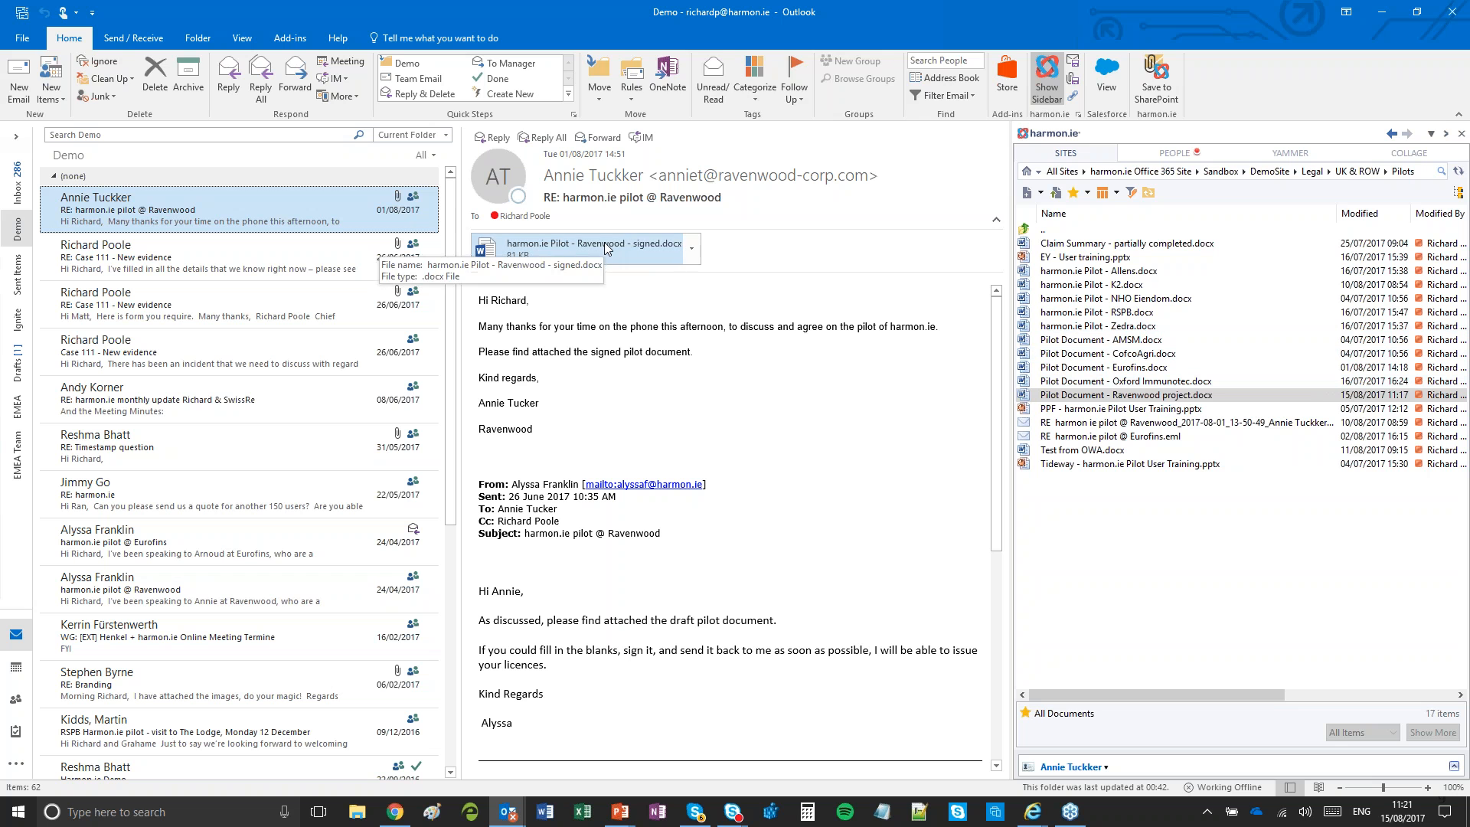
left_click_drag(582, 249, 1109, 399)
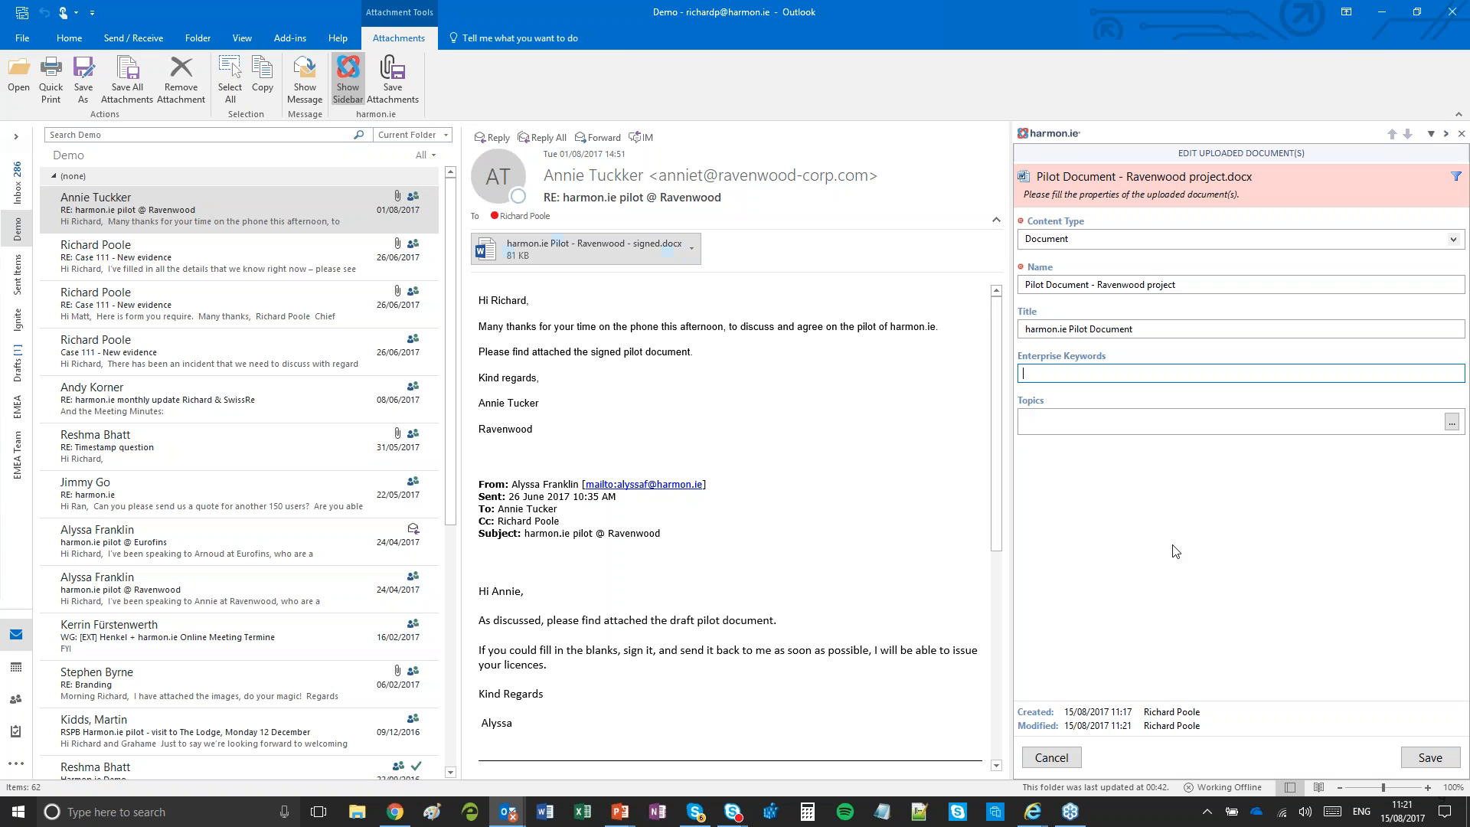
left_click(1429, 757)
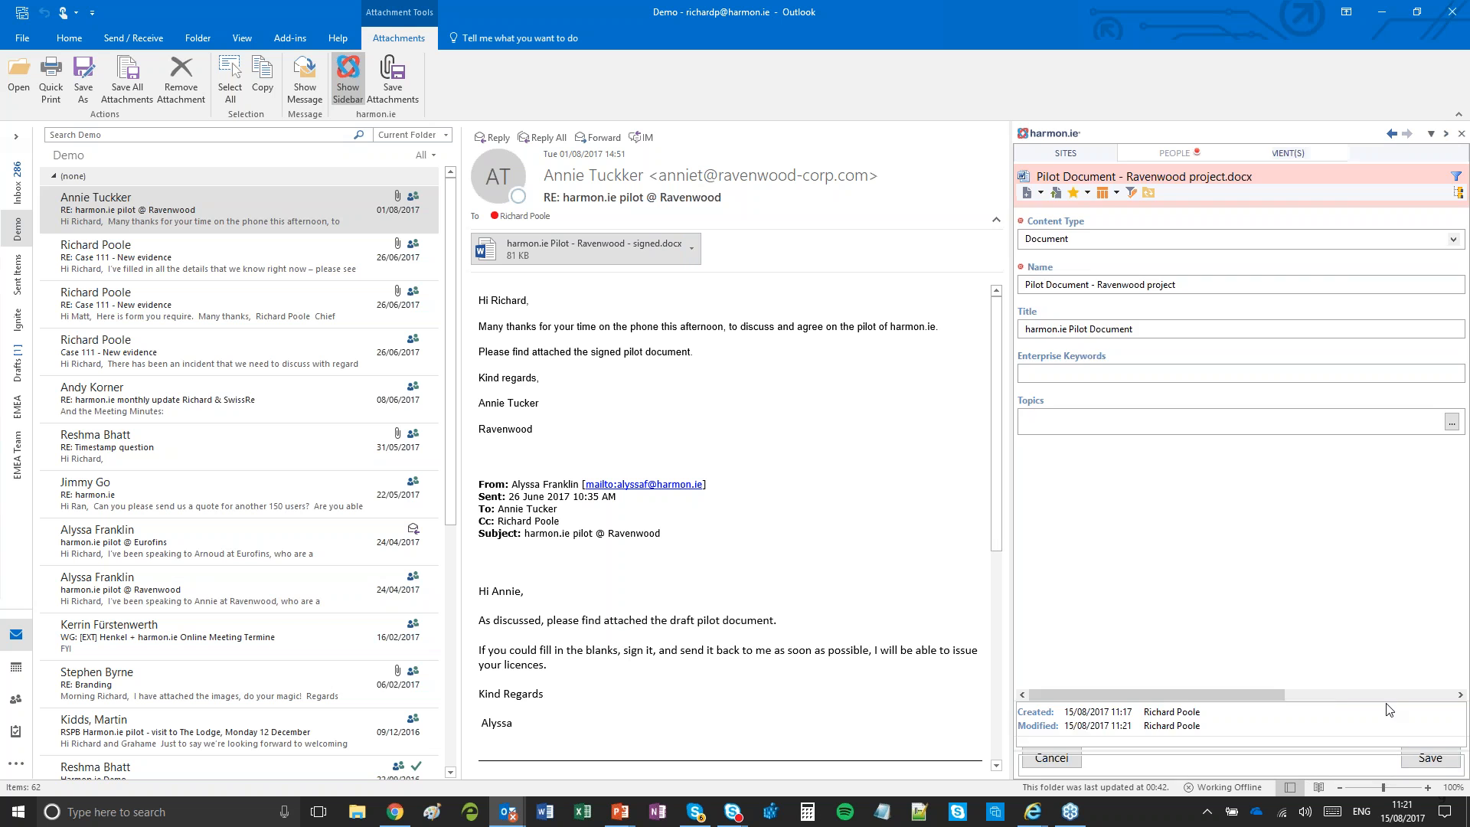
Step: Preview Pilot Document - Ravenwood project.docx in the Pilots folder and examine its contents through the Pilot Users and Roles table
right_click(1133, 395)
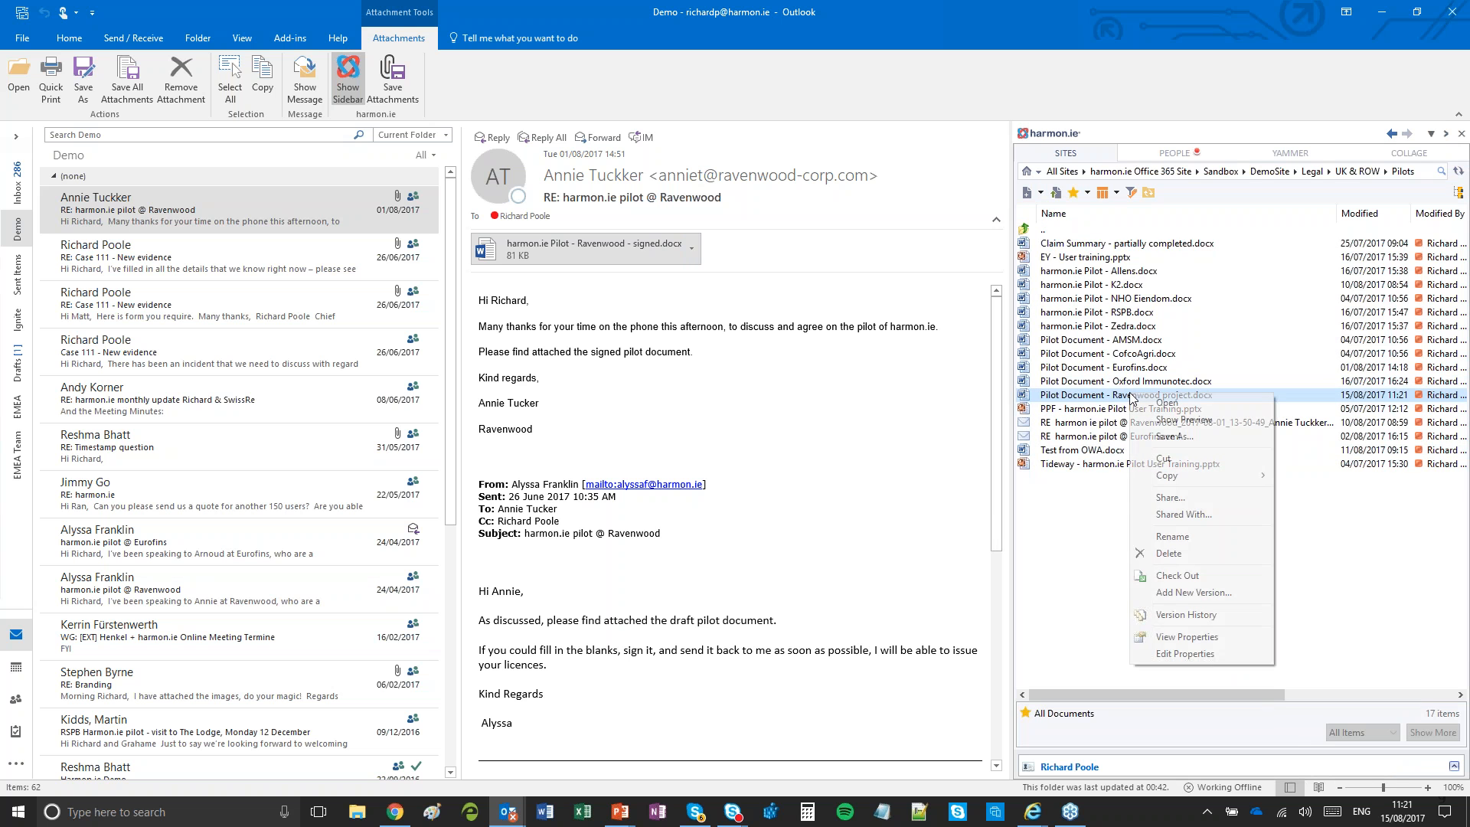
left_click(1162, 421)
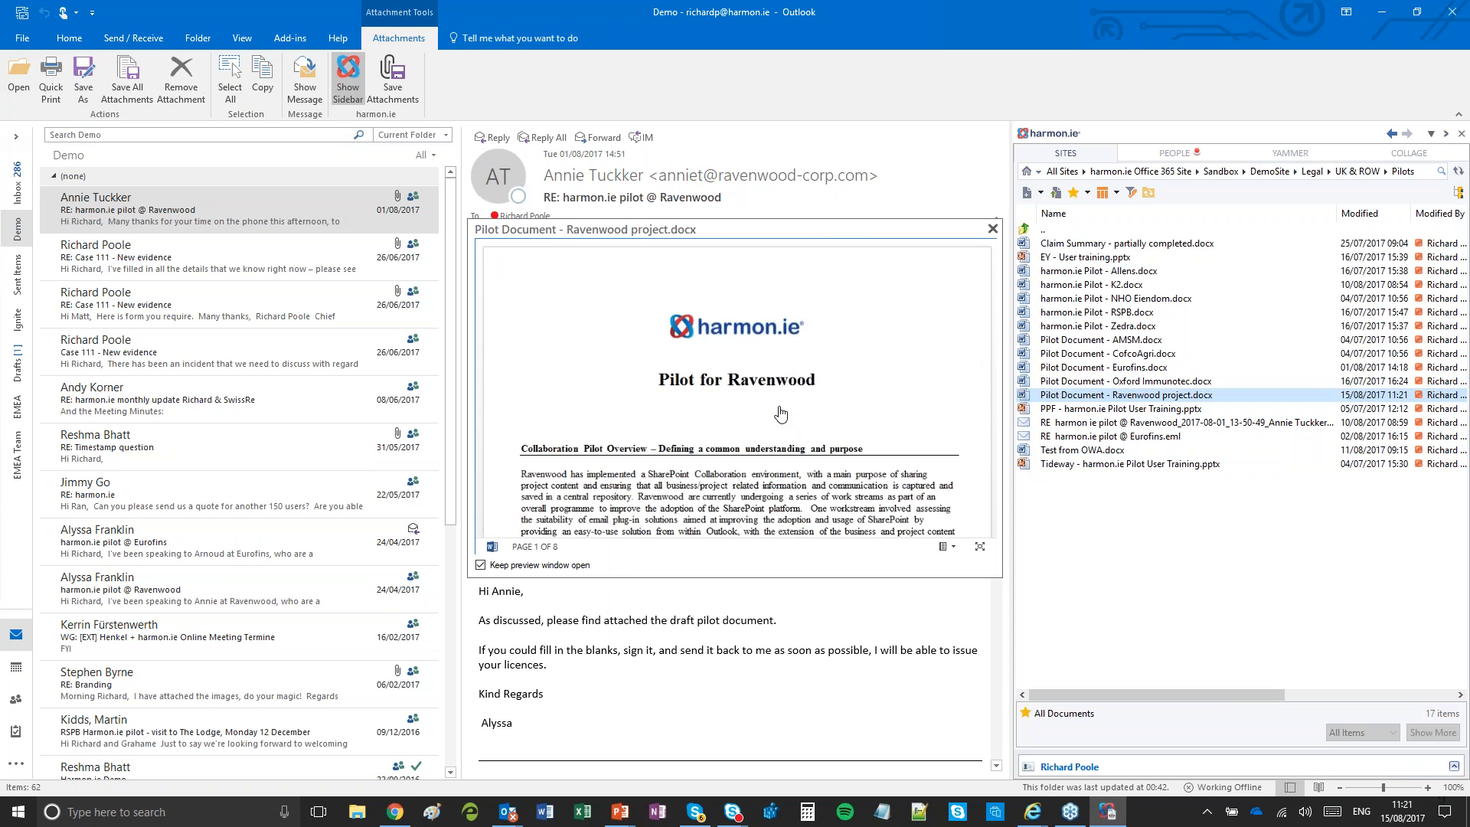
scroll(780, 413, "down", 10)
scroll(780, 414, "down", 6)
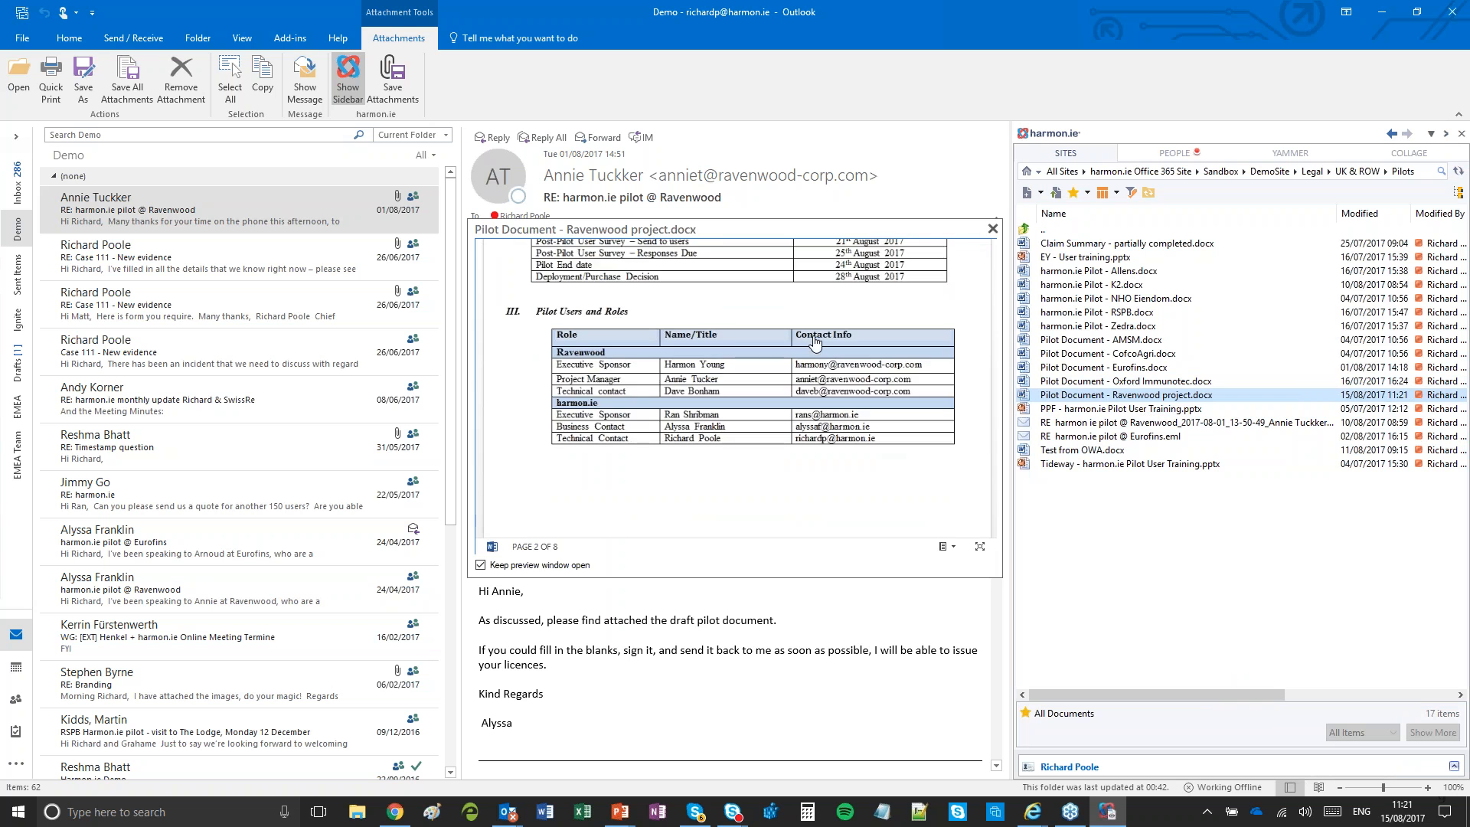
left_click(993, 228)
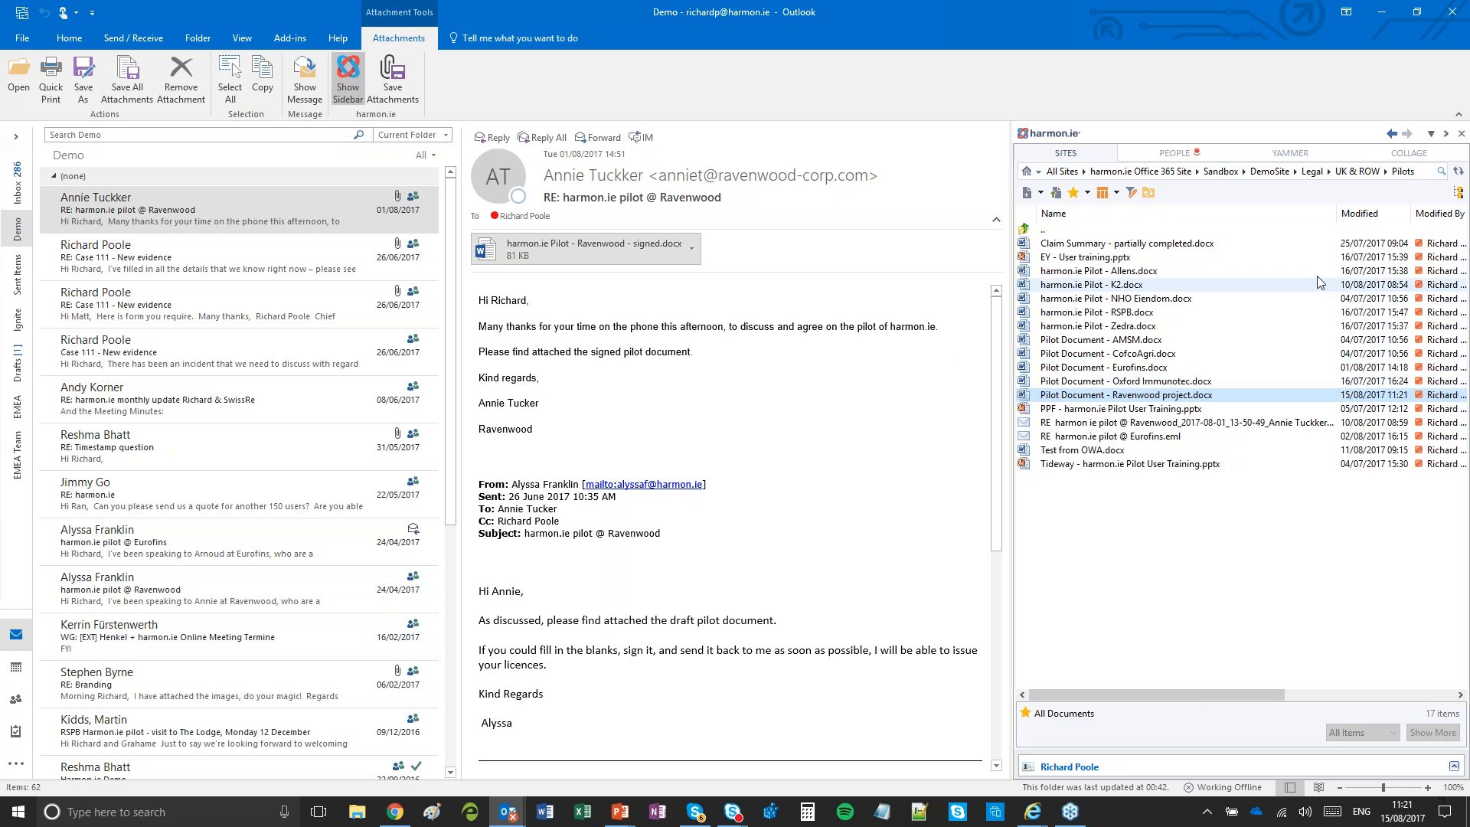
Step: Show the Collage topics and important updates related to the open "RE: harmon.ie pilot @ Ravenwood" email
left_click(1417, 156)
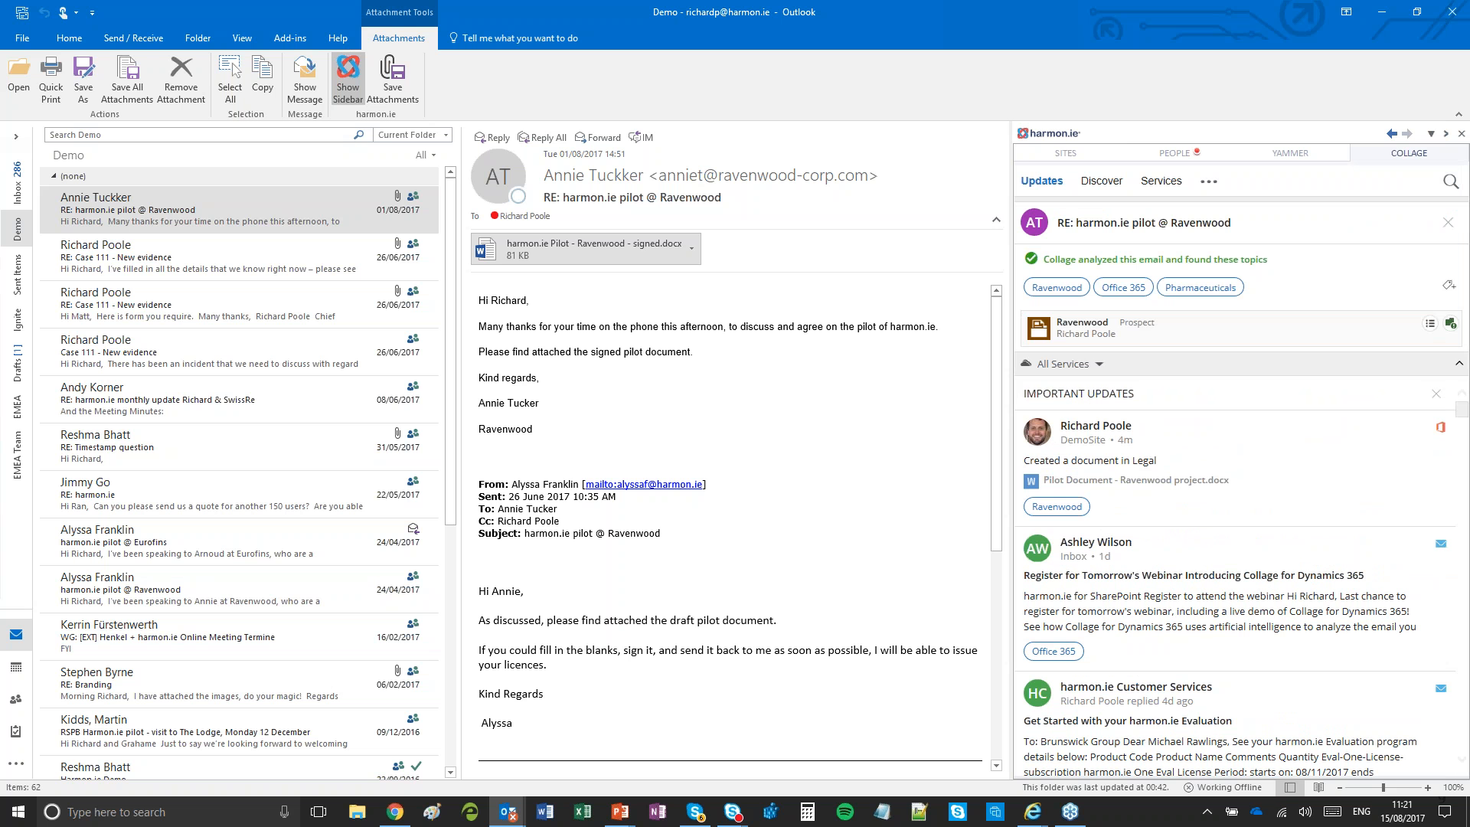
key("alt+Tab")
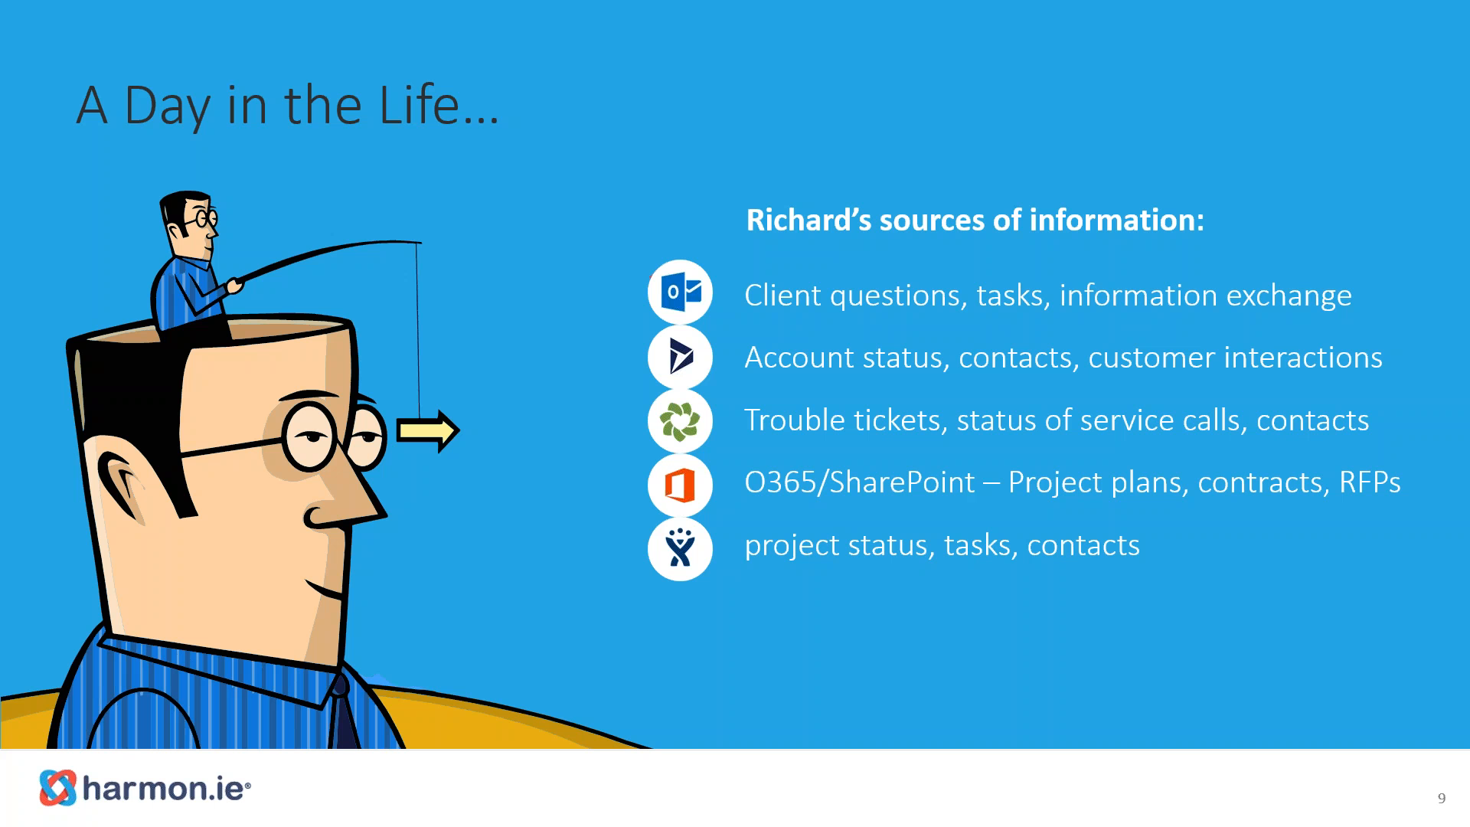
key("Right")
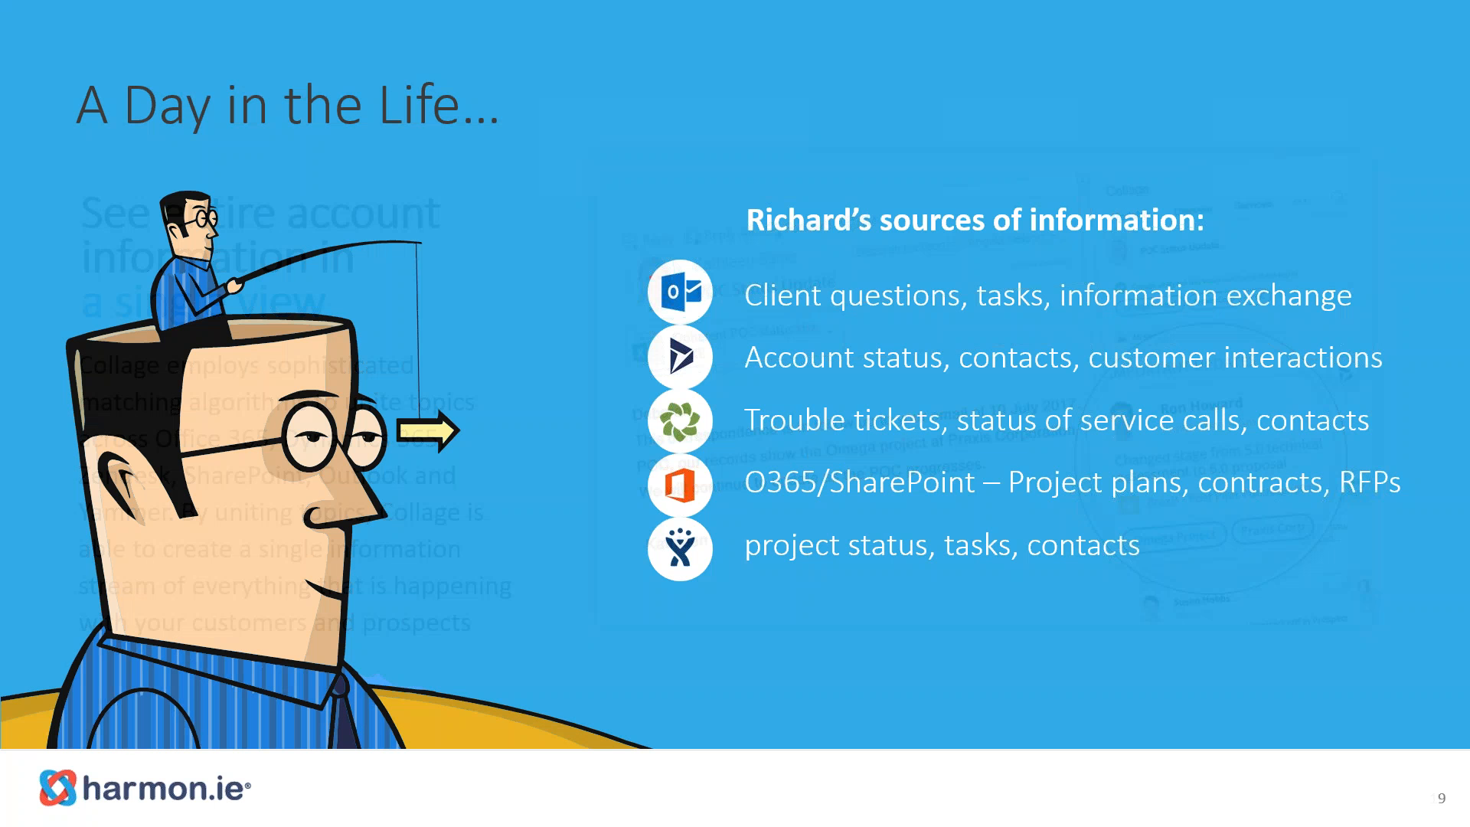